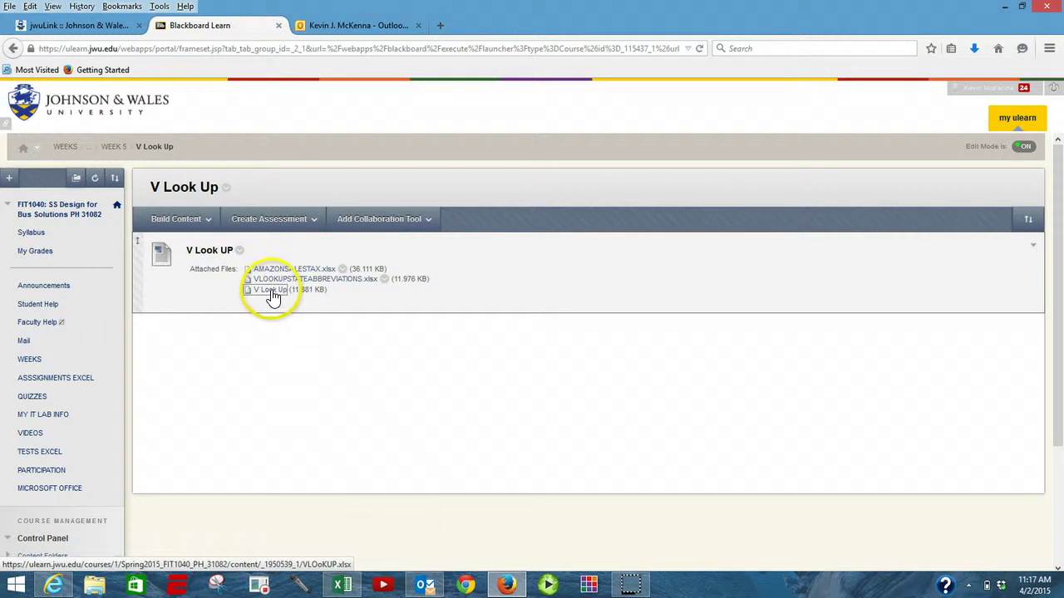
- Open the attached V Look Up workbook from the course page in Microsoft Excel, maximize it and enable editing
left_click(271, 290)
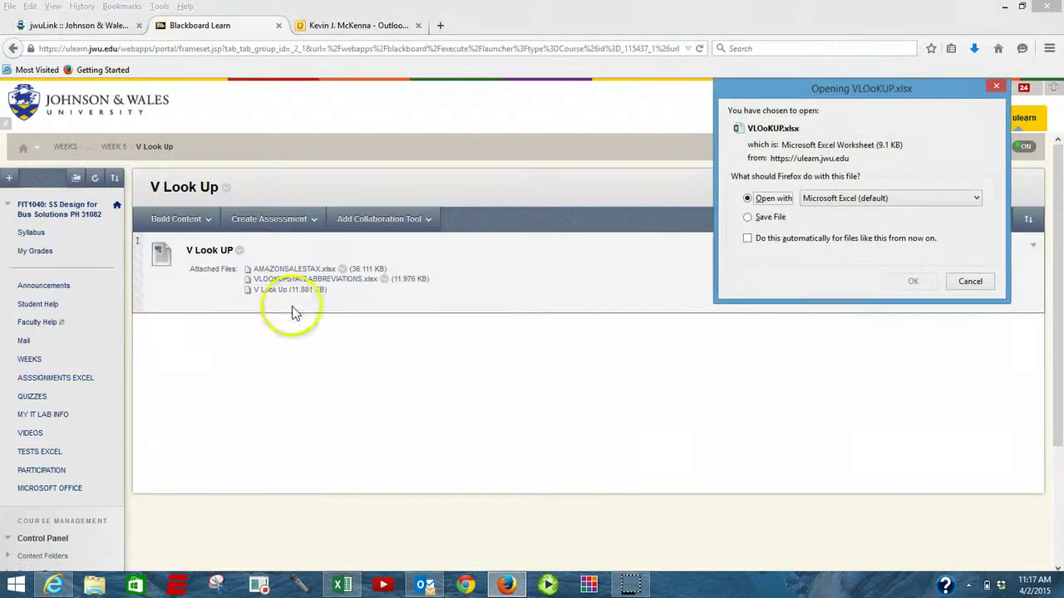
left_click(913, 281)
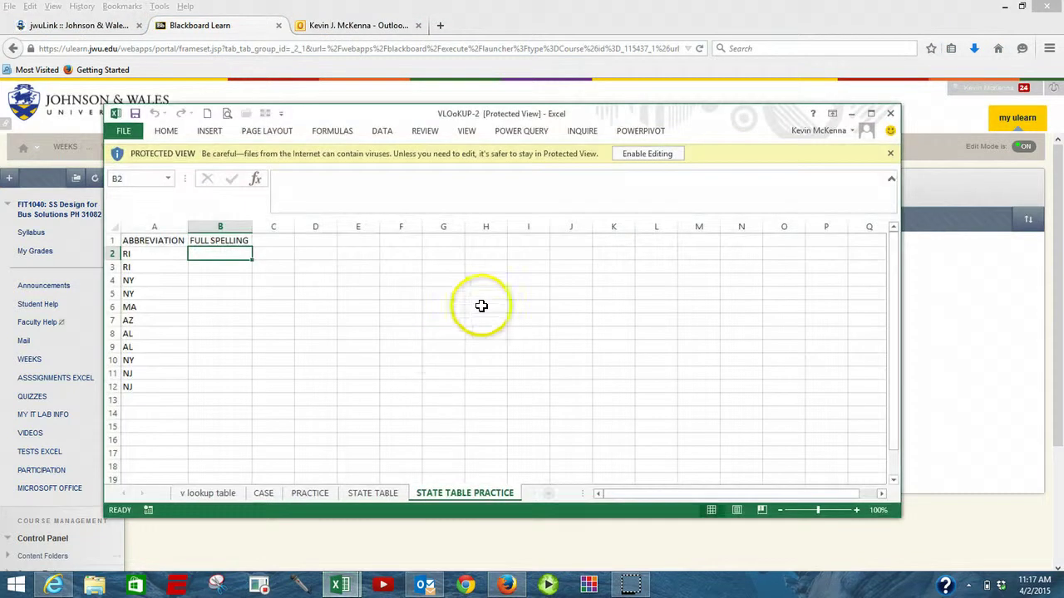
left_click(870, 113)
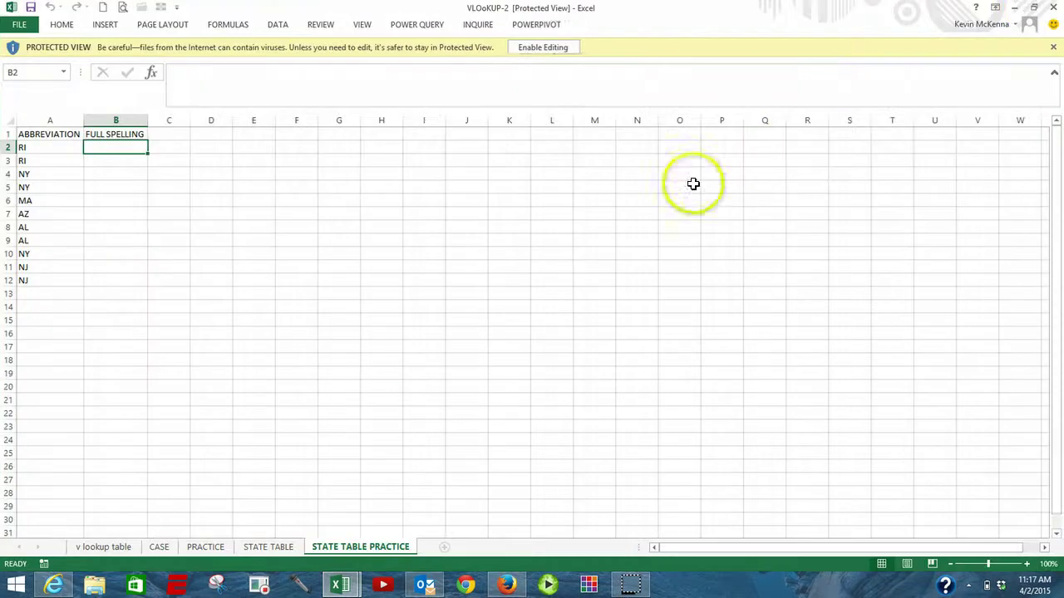
left_click(535, 47)
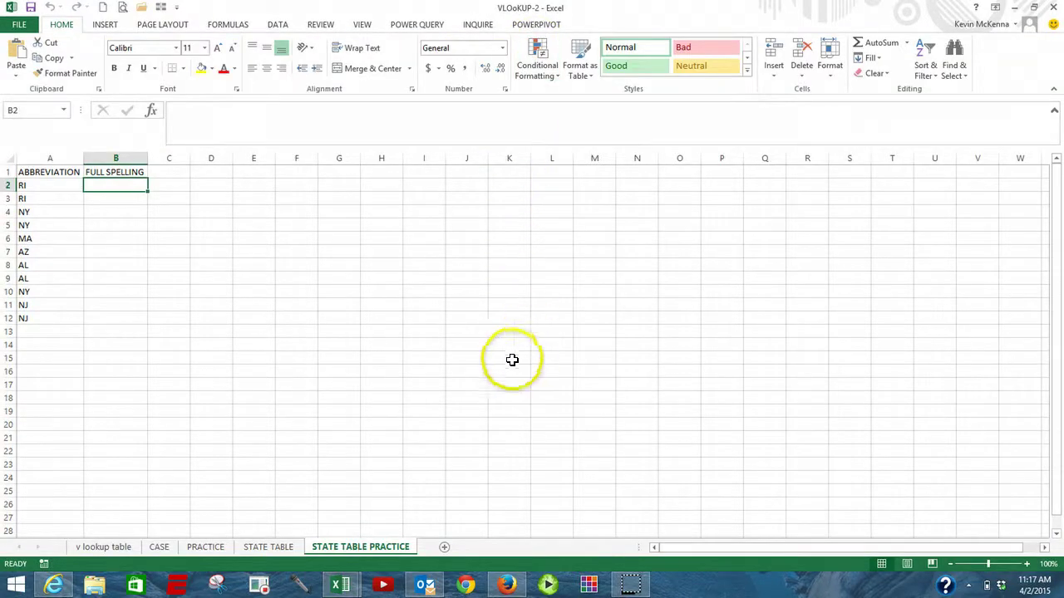
- Examine the student percentages on the PRACTICE sheet and the grade table A2:C10 on the v lookup table sheet
left_click(208, 547)
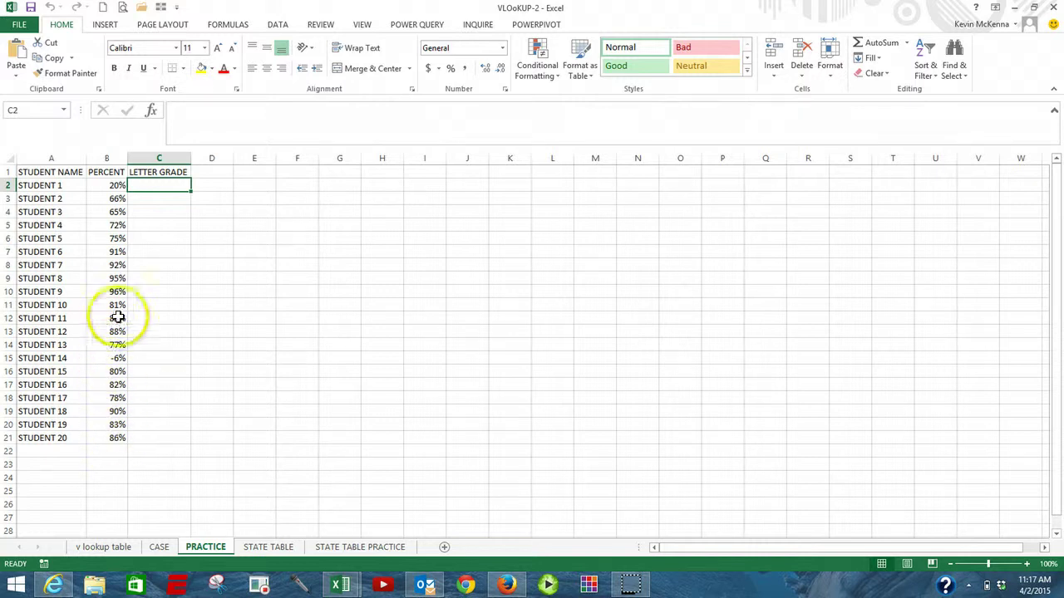
left_click(115, 184)
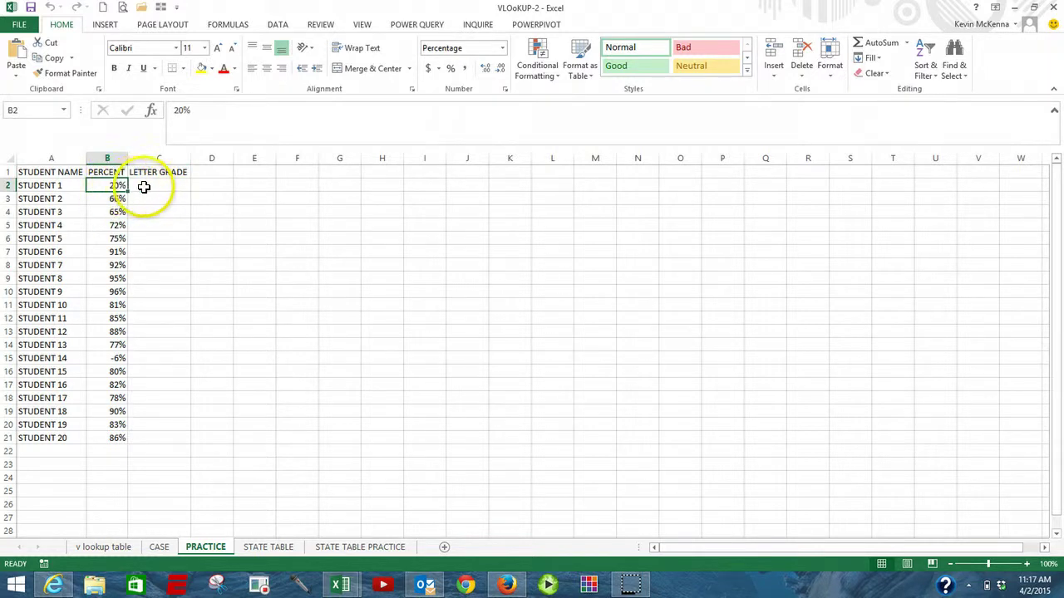
left_click(150, 184)
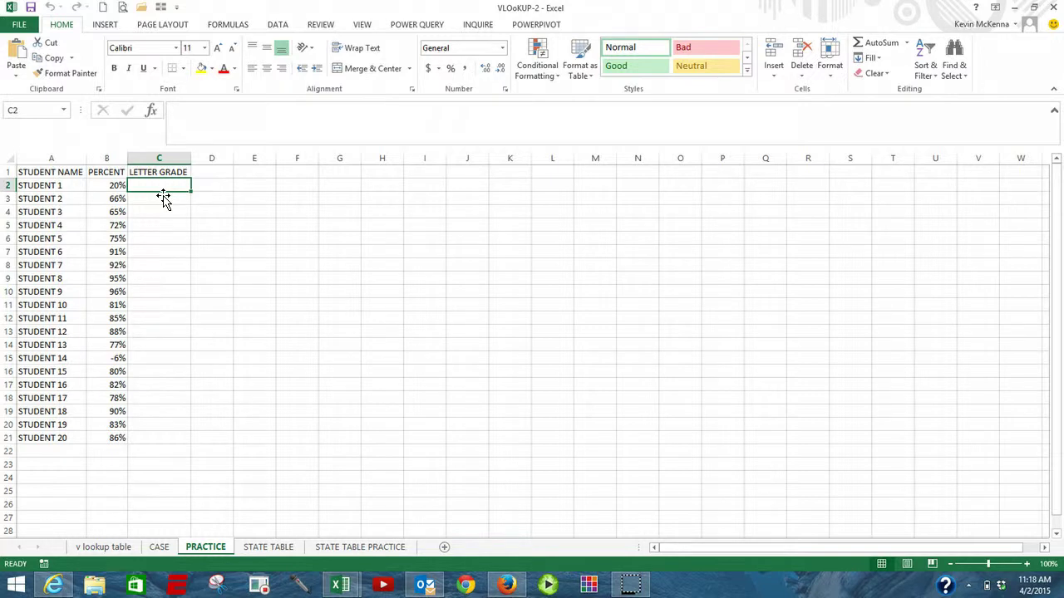
left_click(113, 185)
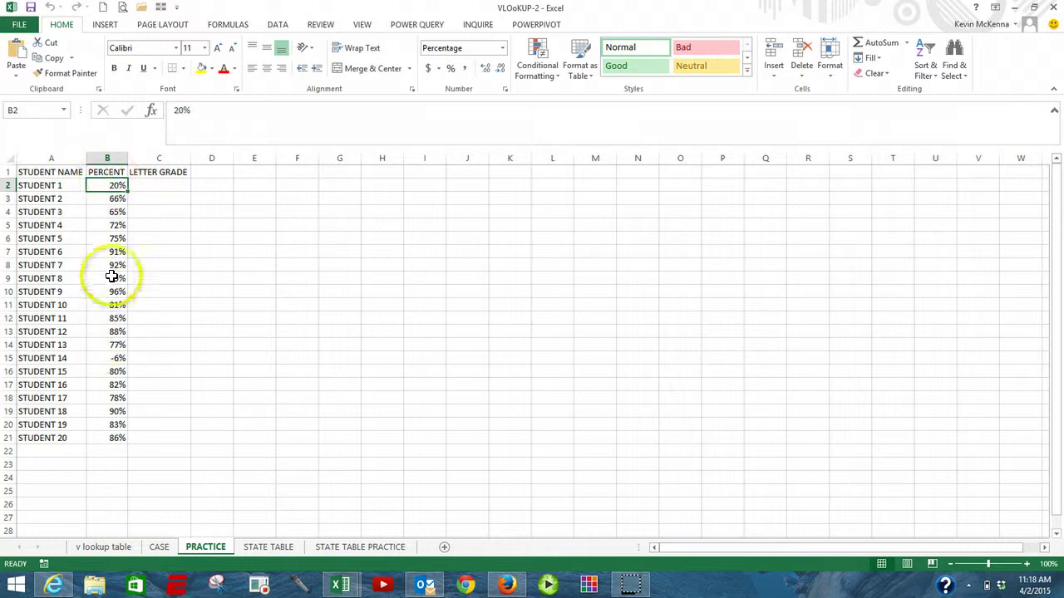
left_click(105, 549)
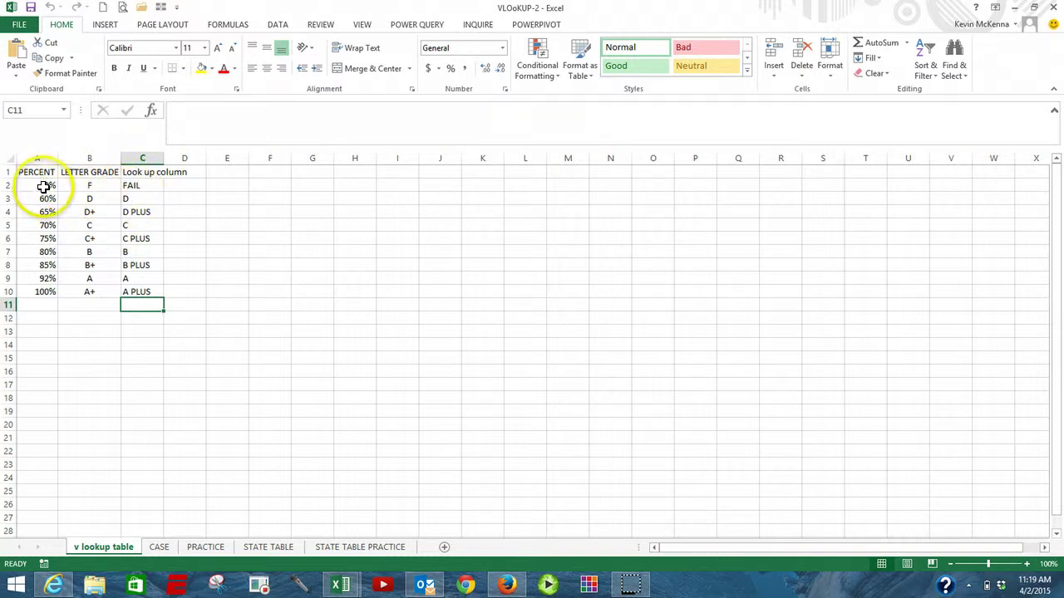
left_click_drag(44, 185, 136, 290)
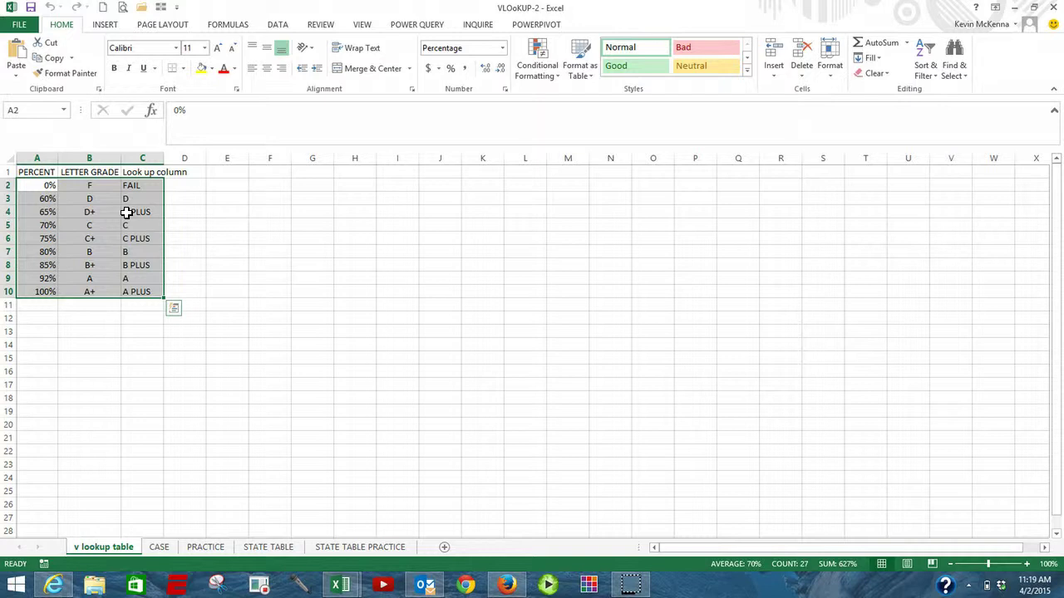
left_click(39, 157)
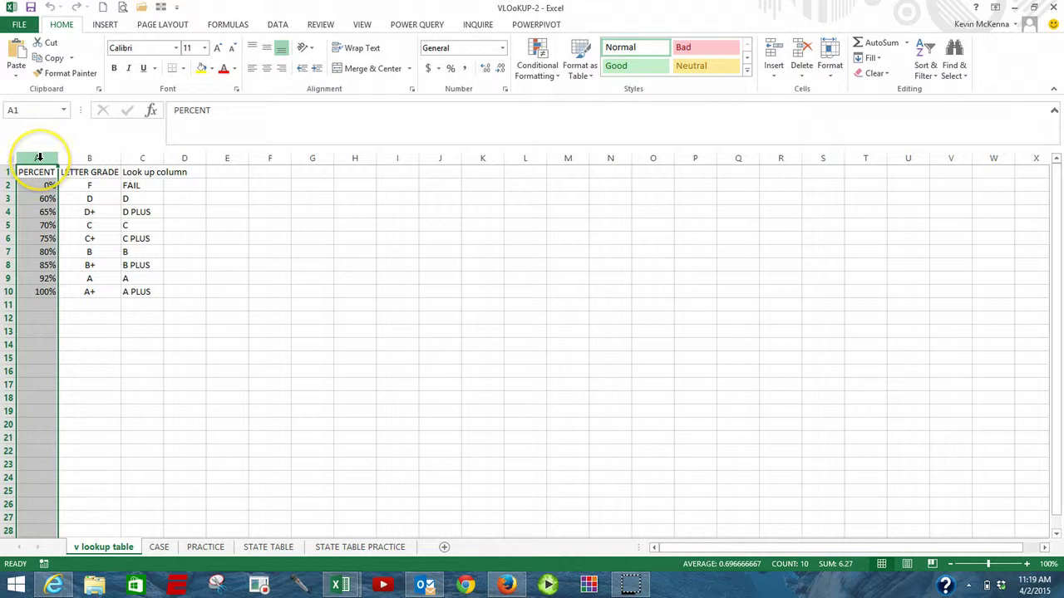
left_click(93, 157)
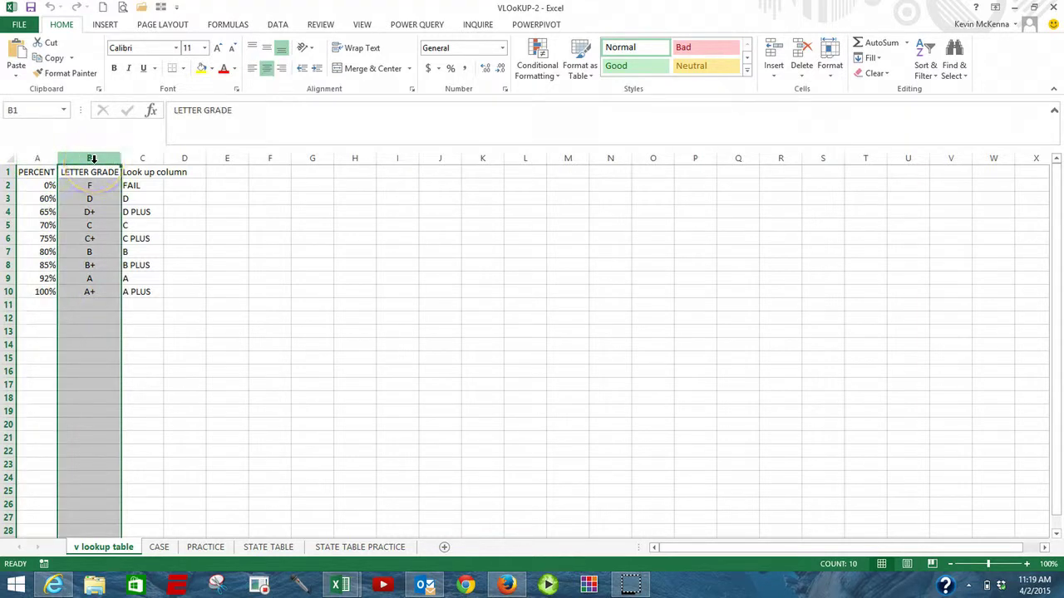
left_click(153, 158)
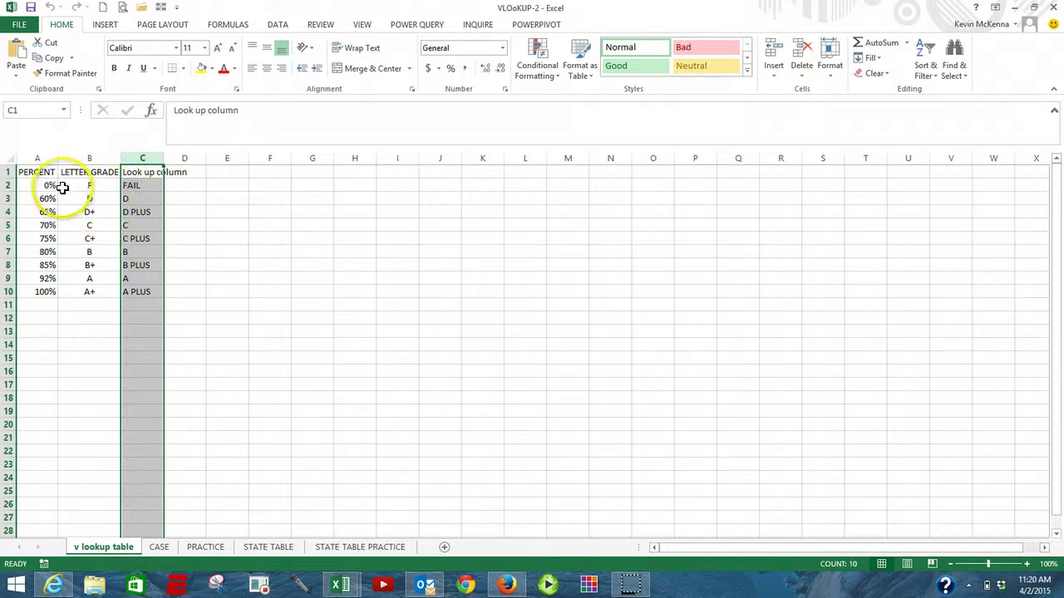
left_click_drag(46, 186, 133, 293)
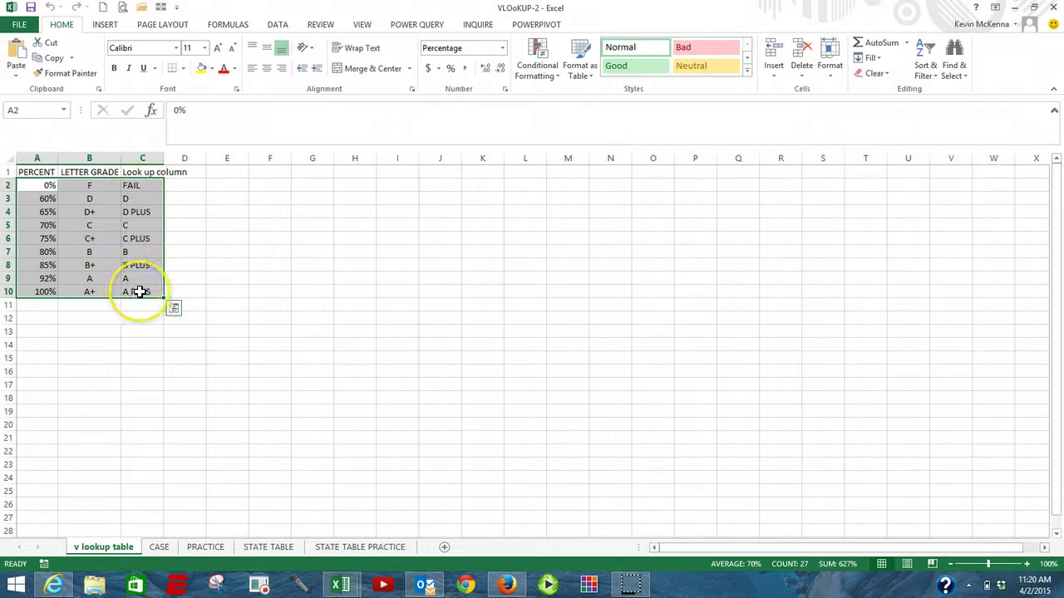
- Insert a VLOOKUP function in cell C2 of the PRACTICE sheet with B2 as the lookup value
left_click(223, 548)
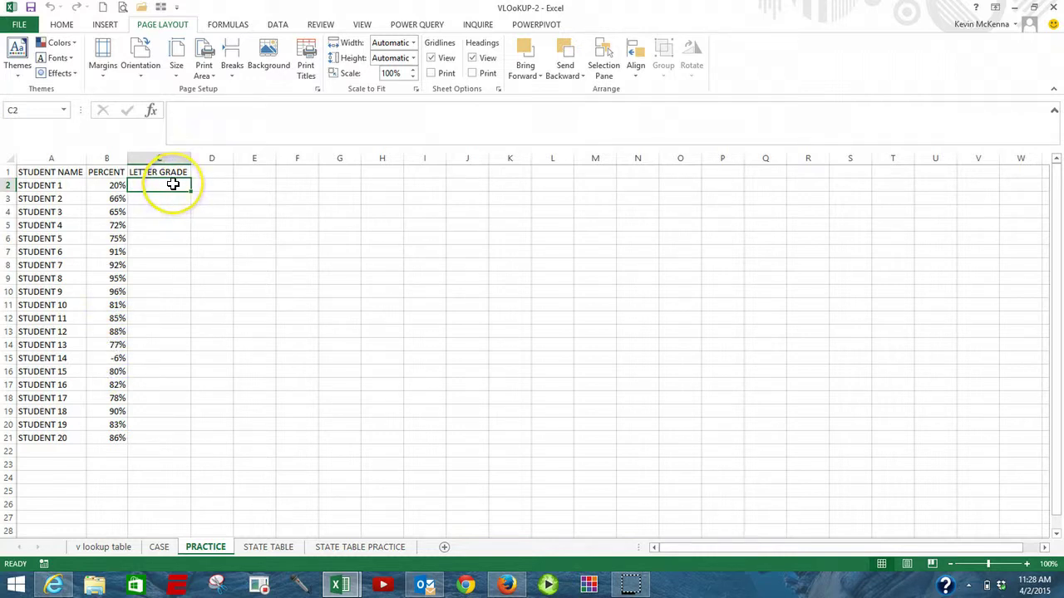
left_click(152, 112)
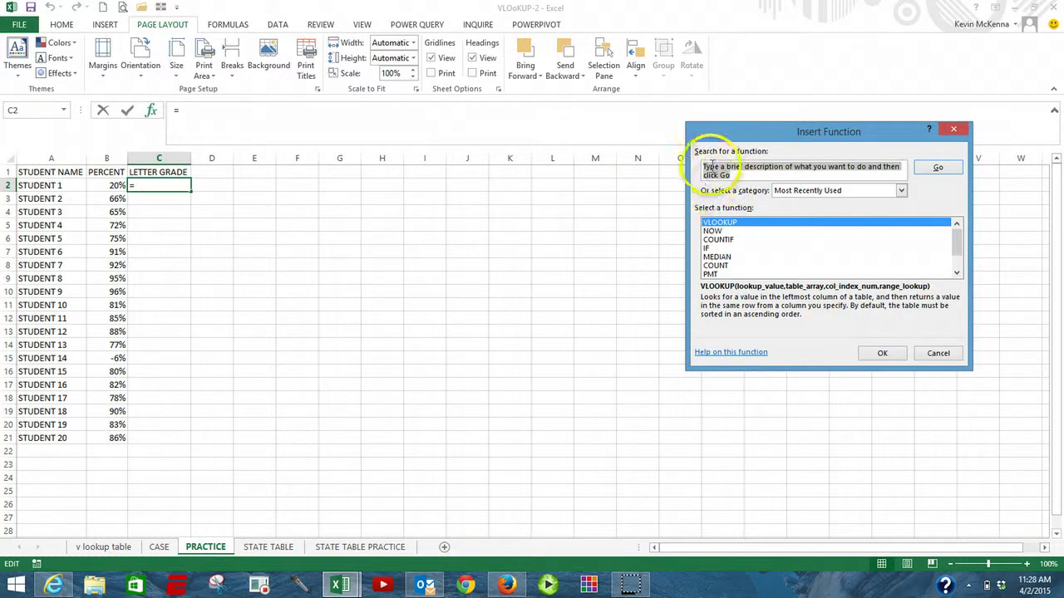
left_click(716, 223)
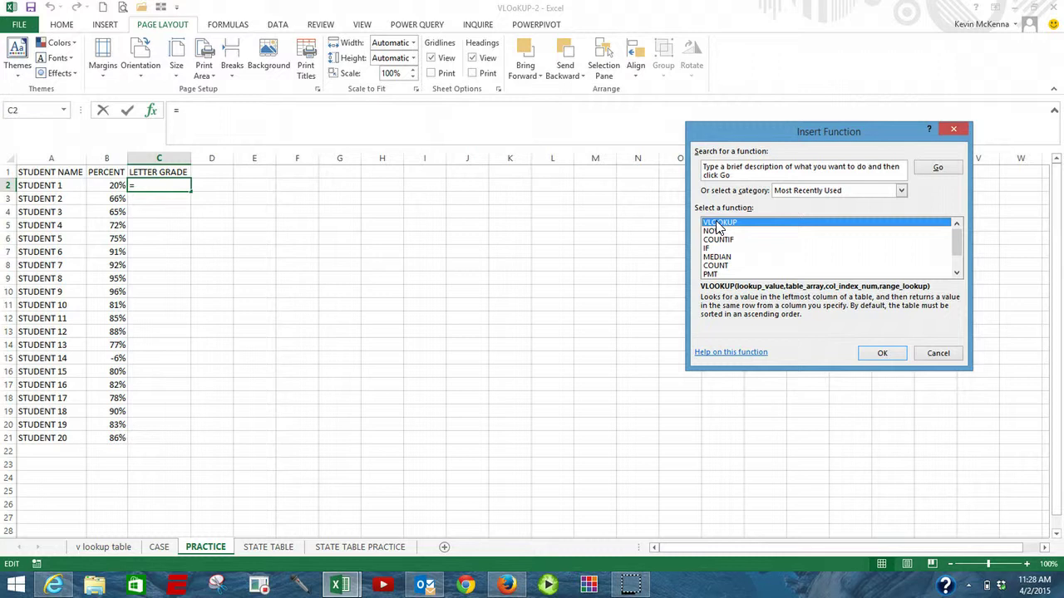
left_click(881, 353)
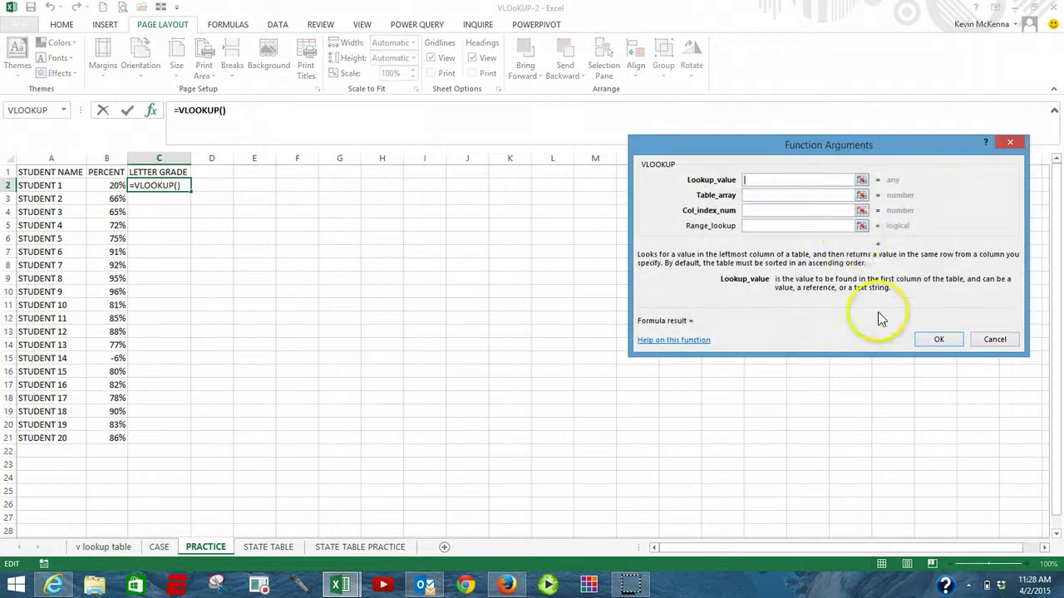
left_click(790, 186)
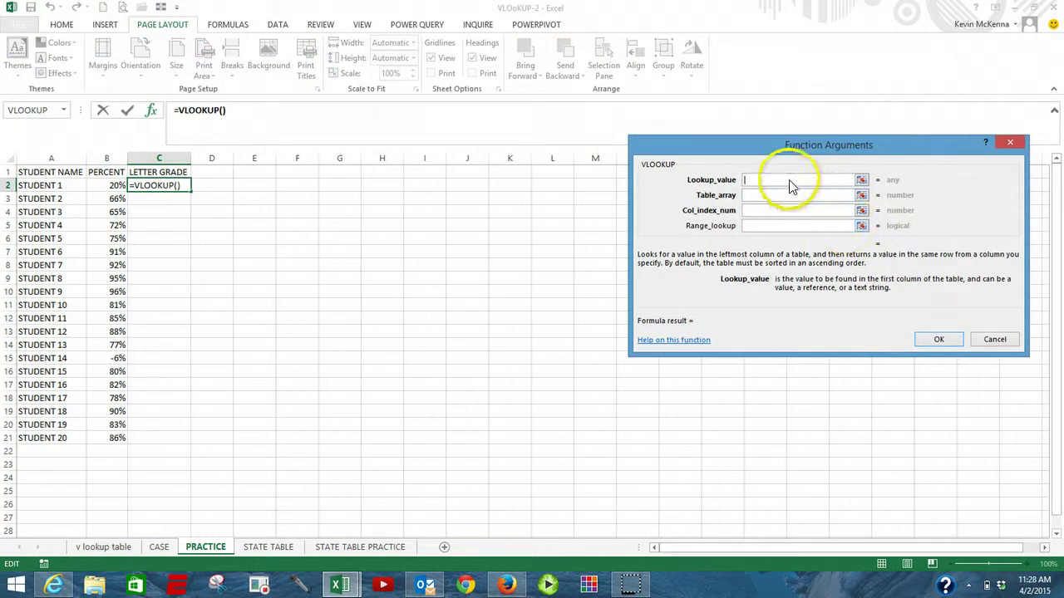
left_click(761, 177)
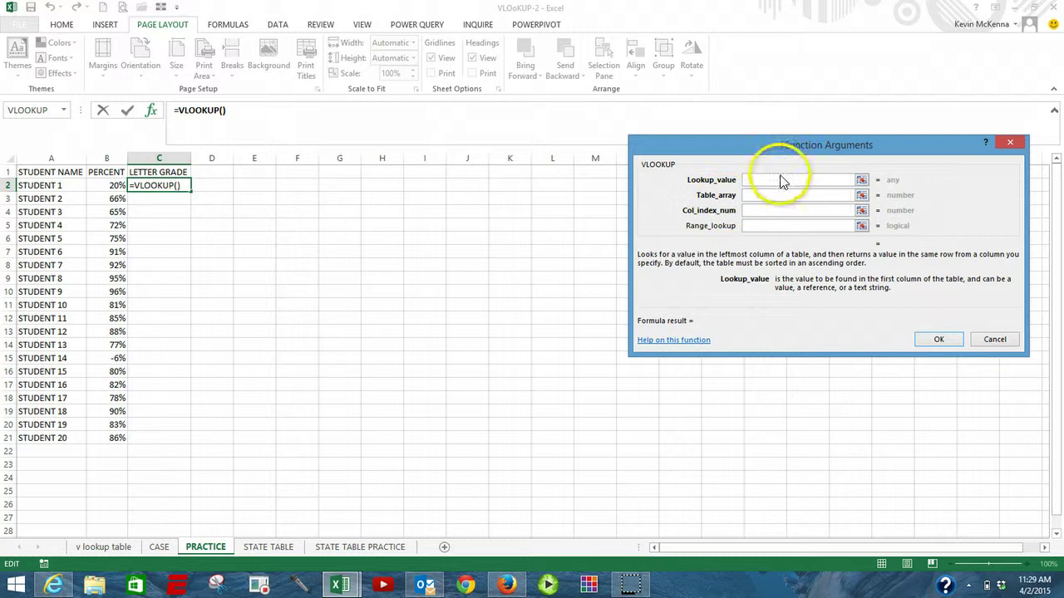
left_click(110, 186)
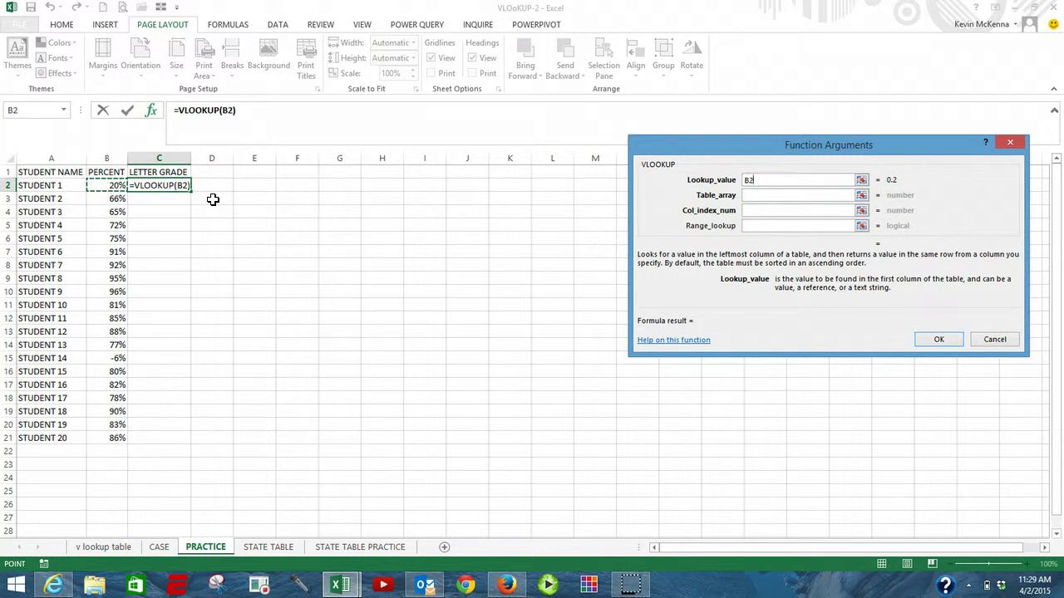
- Set the function's table array to A2:C10 on the v lookup table sheet as the absolute reference $A$2:$C$10
left_click(752, 195)
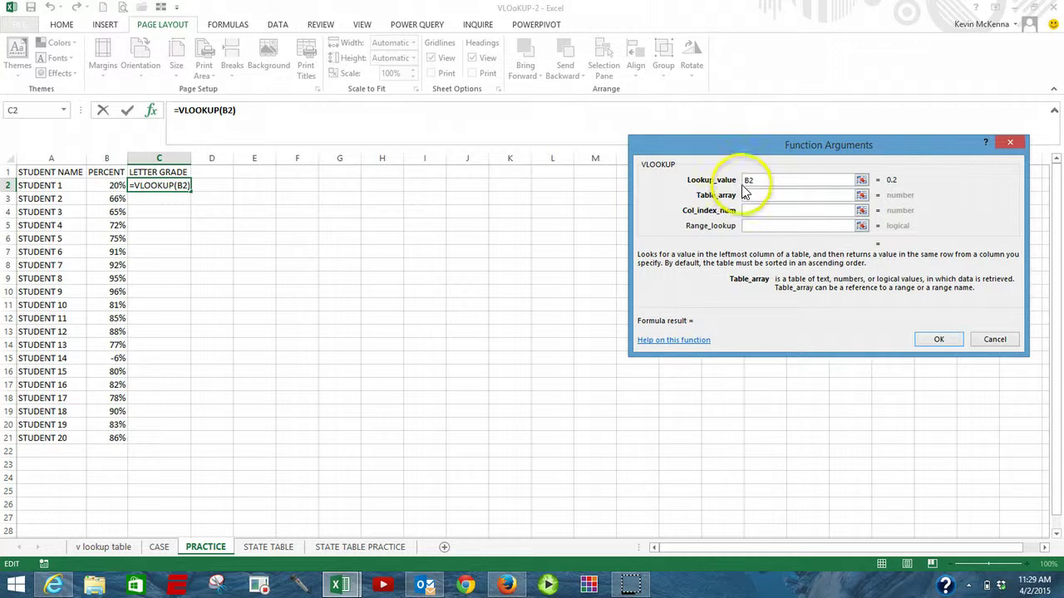
left_click(101, 545)
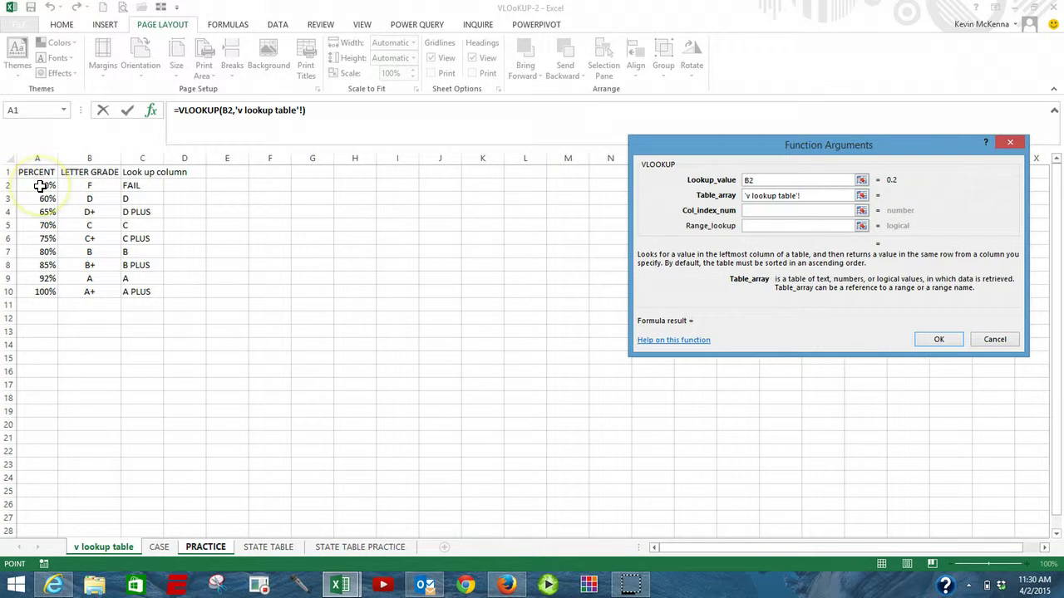
left_click_drag(38, 186, 129, 291)
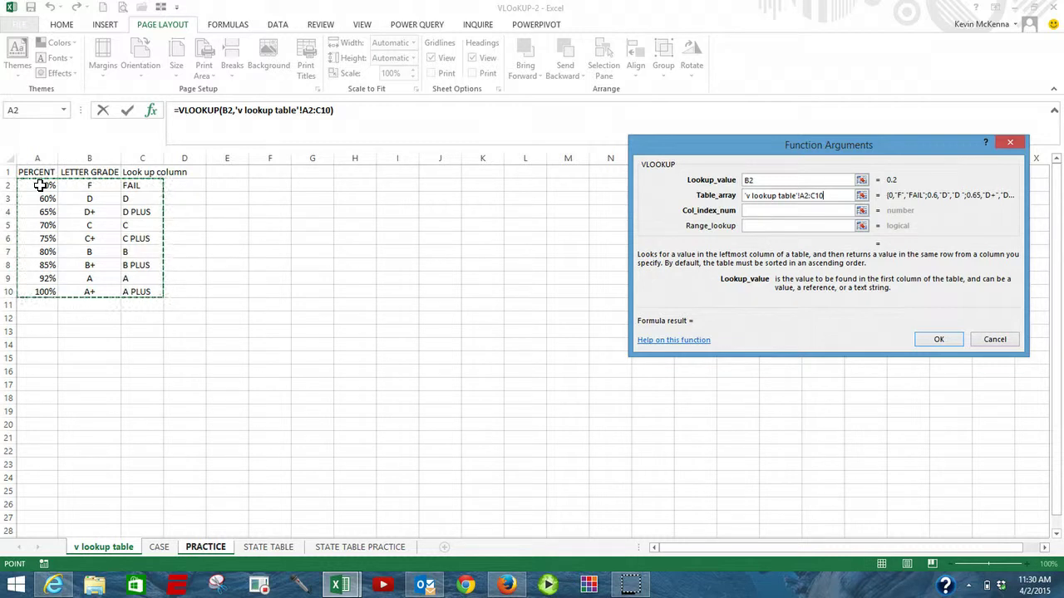
left_click(46, 191)
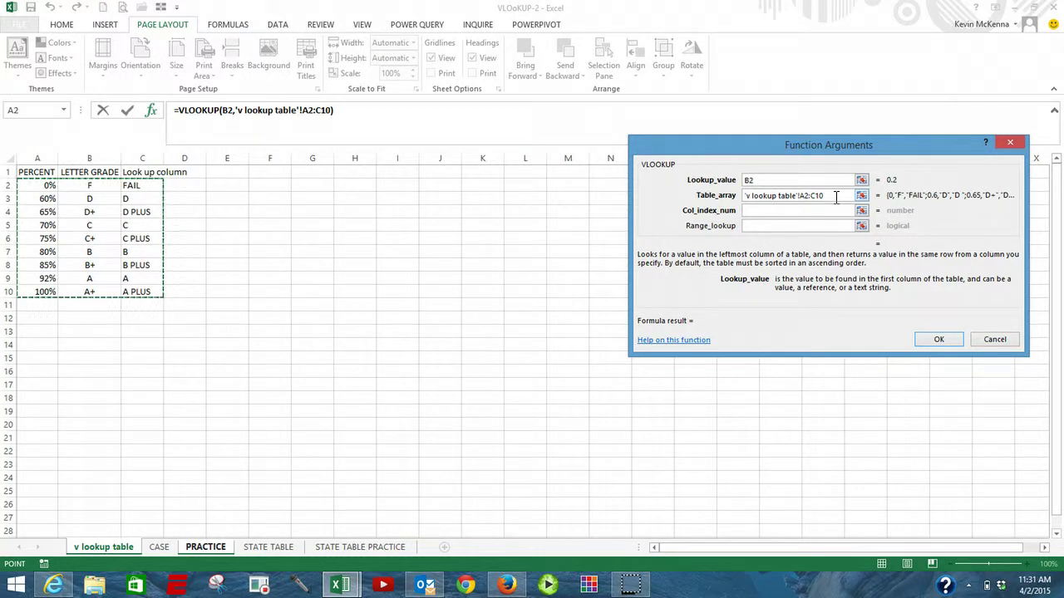
key("F4")
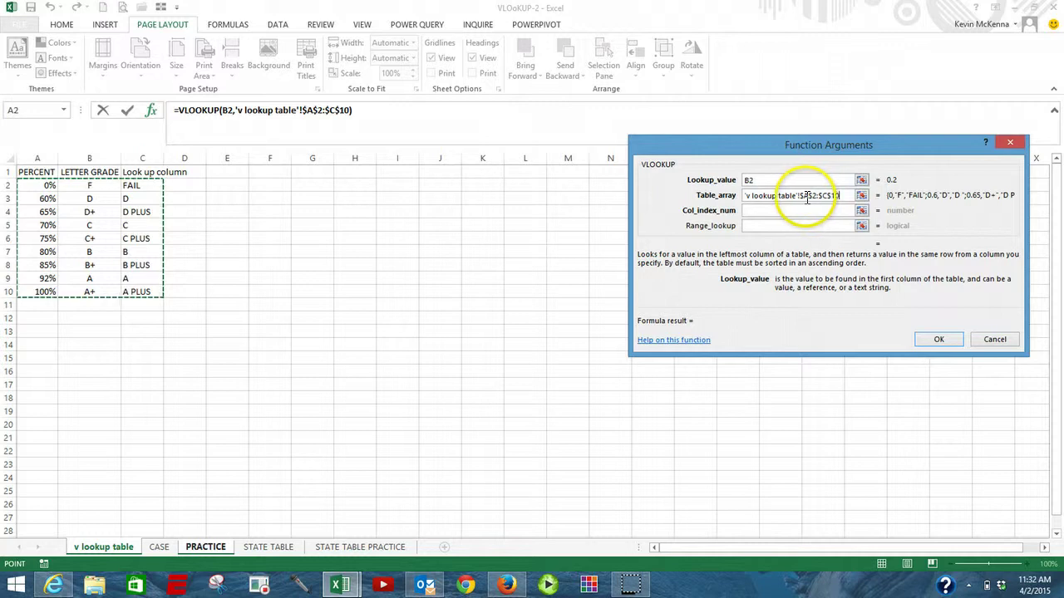
- Set the VLOOKUP column index number to 2, clearing any stray sheet reference from that argument
left_click(751, 210)
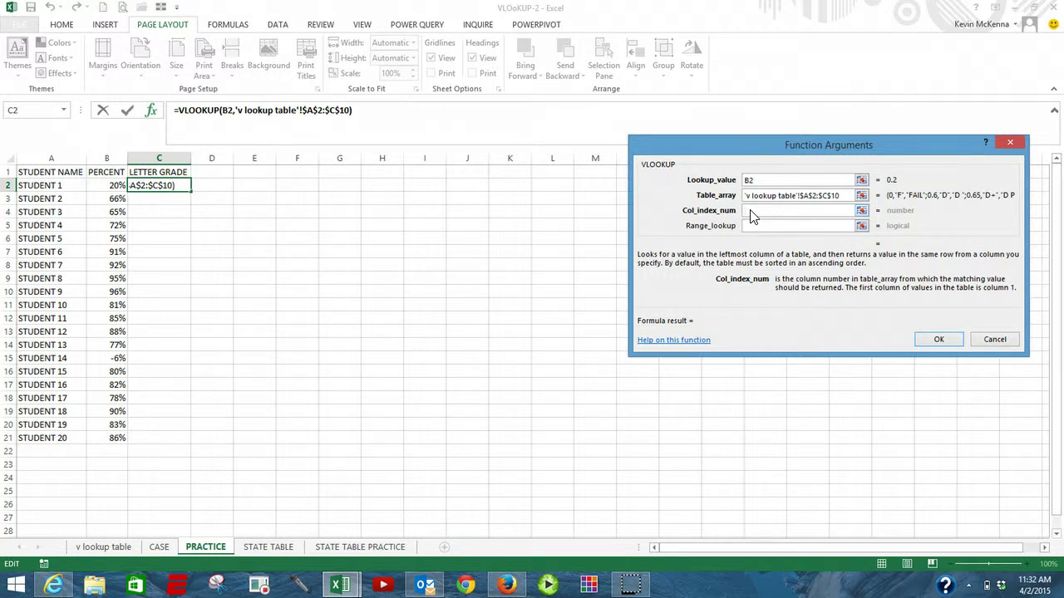
left_click(99, 547)
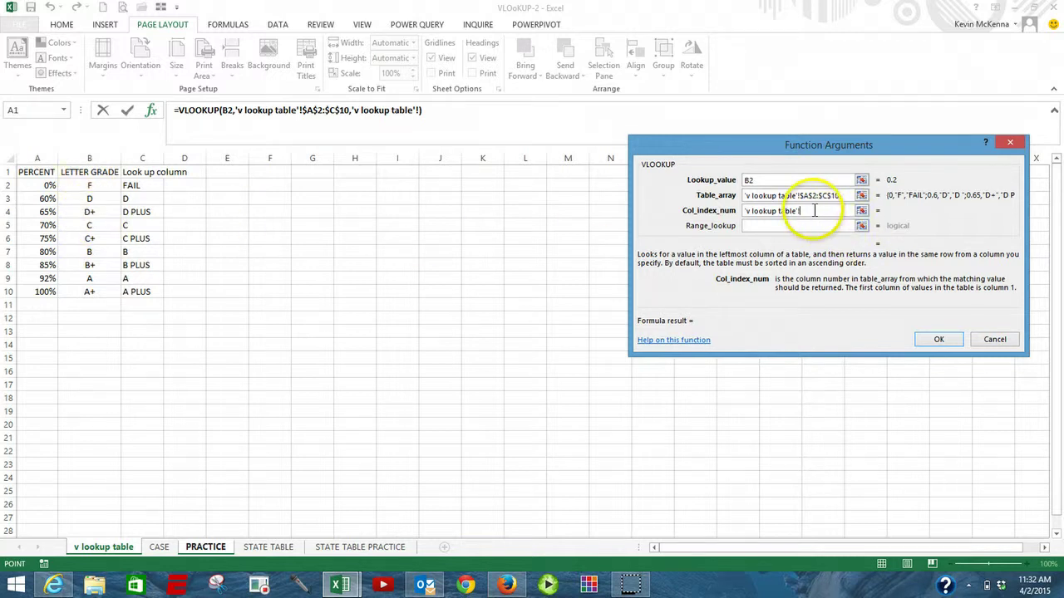
left_click_drag(814, 210, 712, 214)
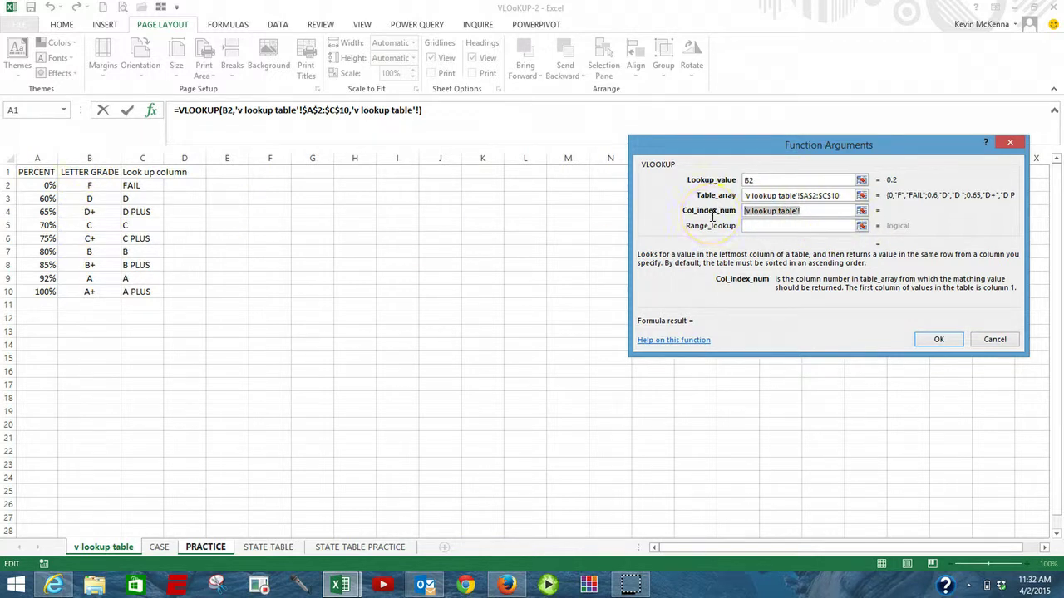
key("BackSpace")
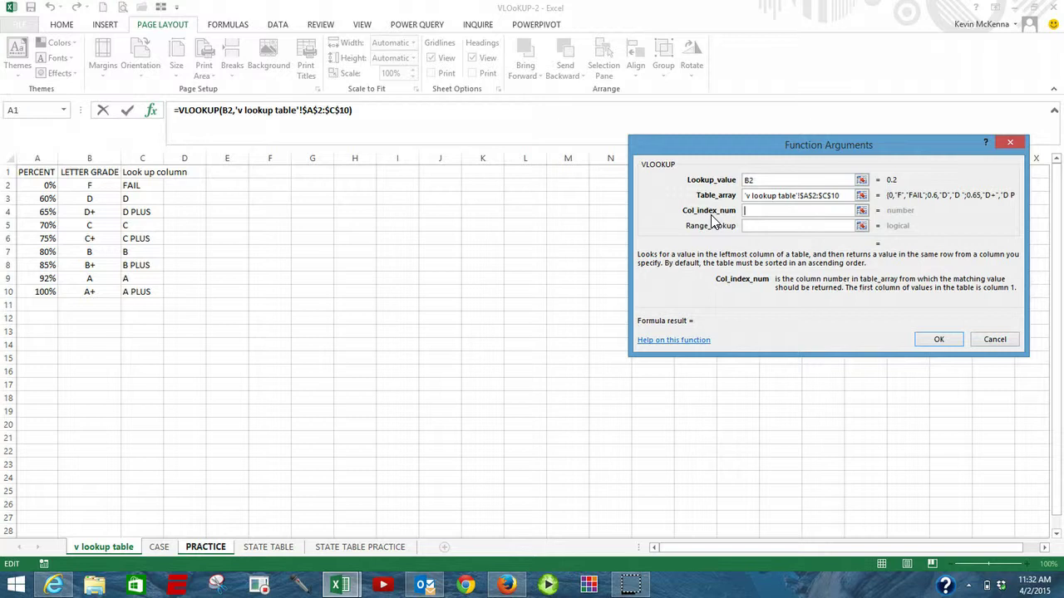
left_click_drag(712, 218, 762, 214)
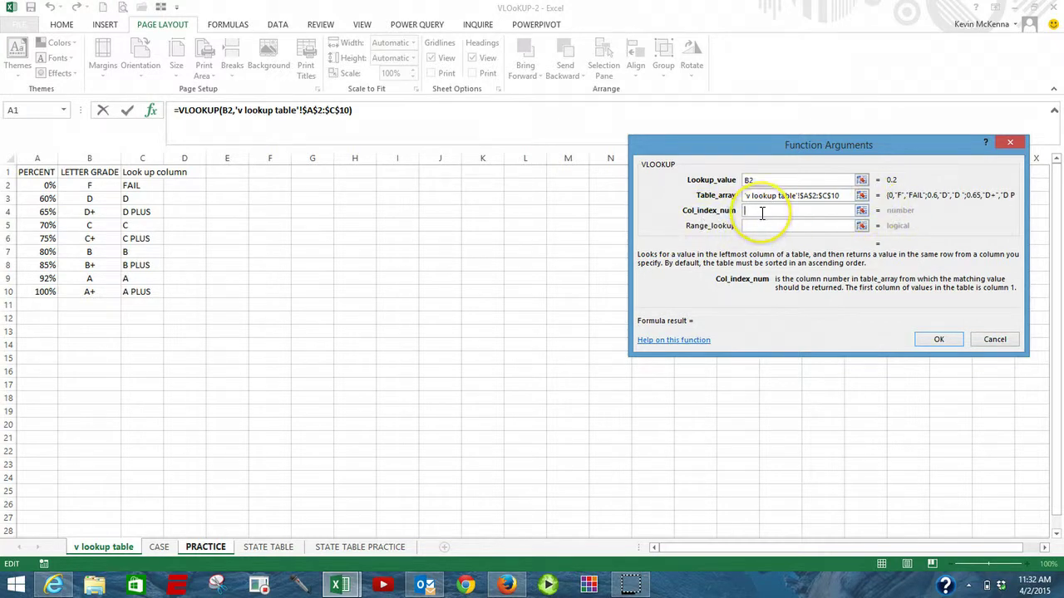
type("2")
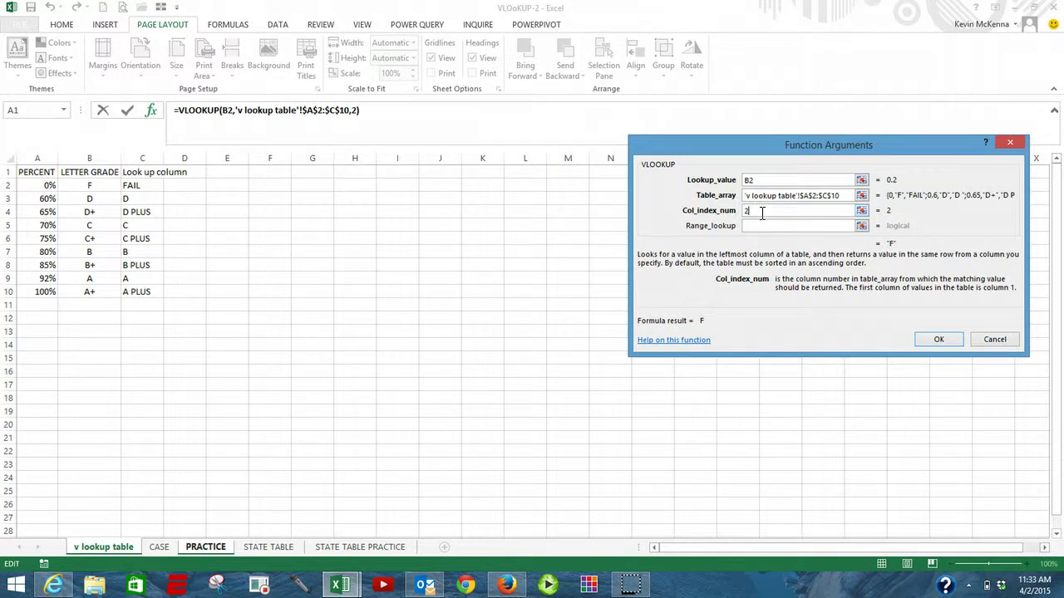
- Activate the VLOOKUP Range_lookup argument and view the grade table on the v lookup table sheet
left_click(761, 223)
left_click(761, 226)
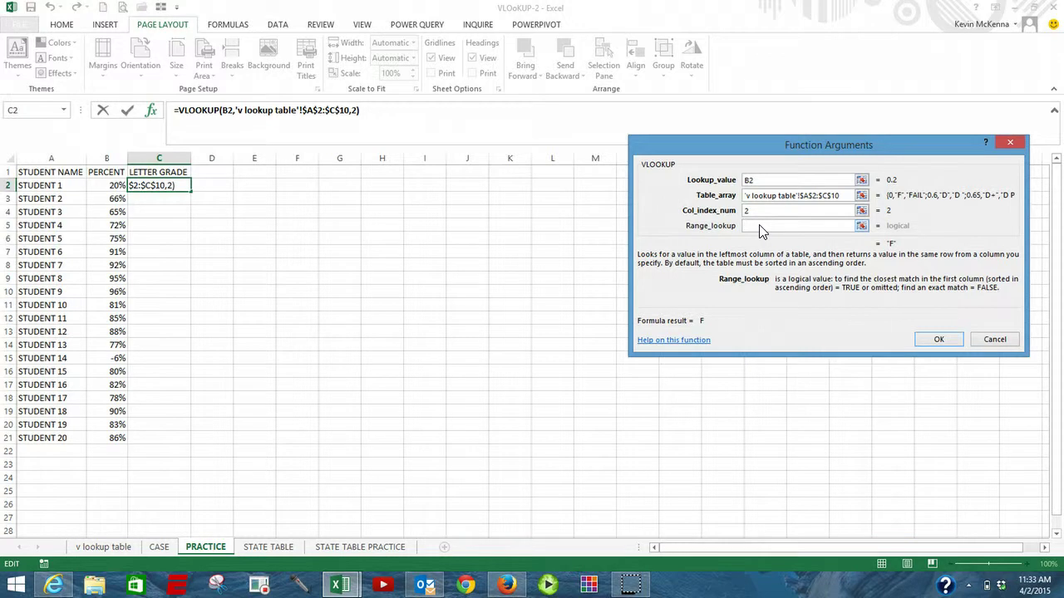
left_click(751, 227)
left_click(755, 223)
left_click(374, 586)
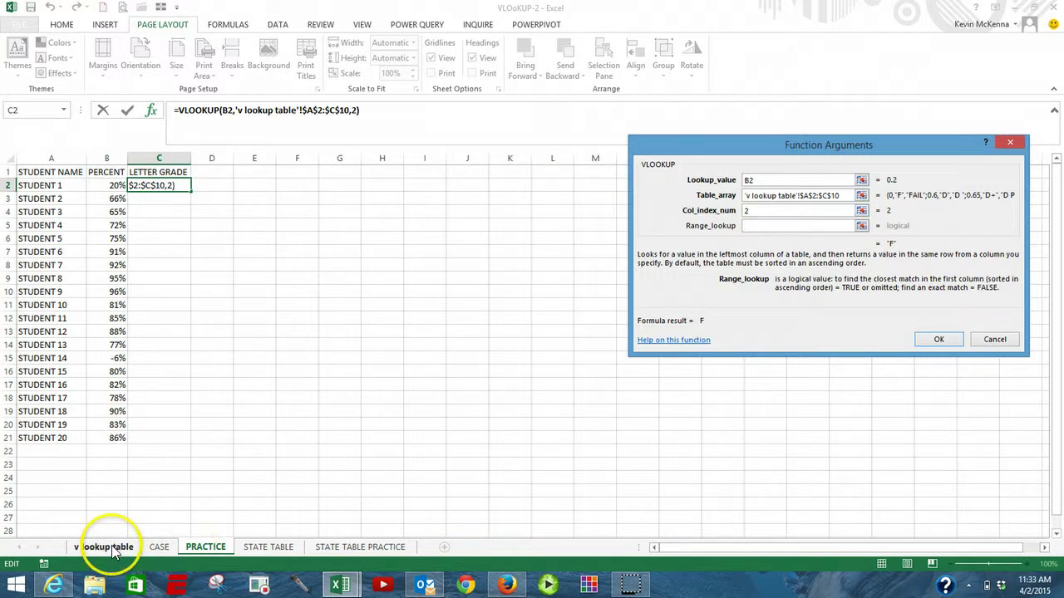
left_click(103, 546)
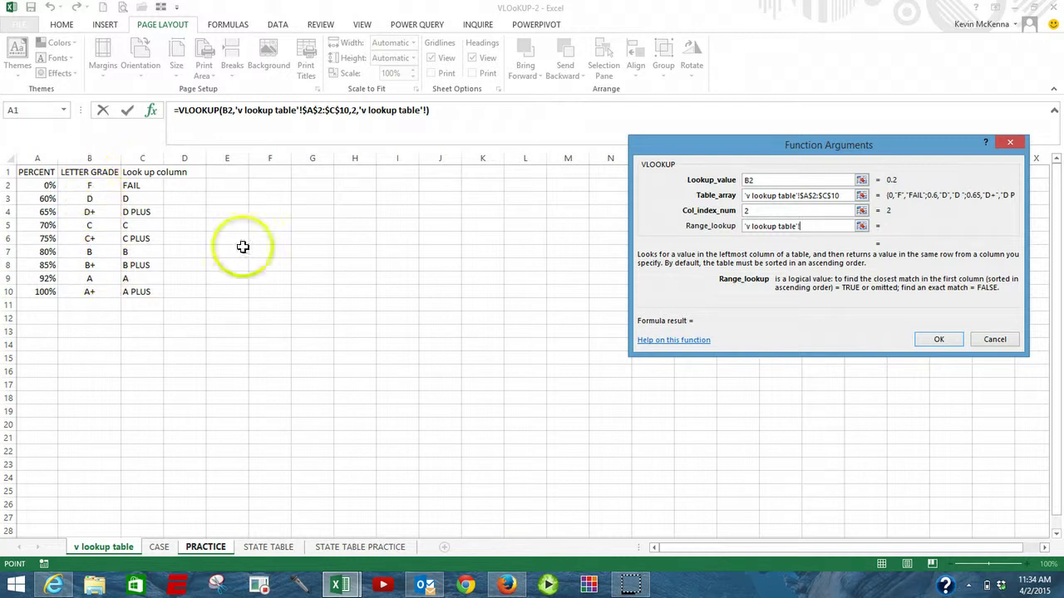
- Clear the stray sheet reference from Range_lookup, set the argument to TRUE and complete the VLOOKUP in C2 of PRACTICE
key("BackSpace")
key("BackSpace")
key("BackSpace")
key("BackSpace")
key("BackSpace")
key("BackSpace")
key("BackSpace")
key("BackSpace")
key("BackSpace")
key("BackSpace")
key("BackSpace")
key("BackSpace")
key("BackSpace")
key("BackSpace")
key("BackSpace")
key("BackSpace")
key("BackSpace")
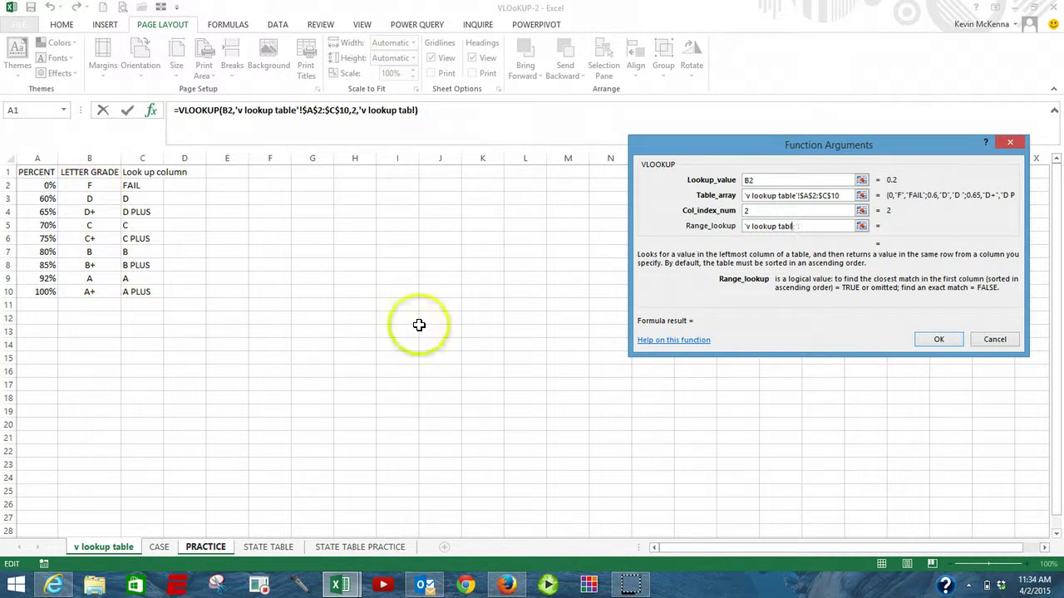
type("0")
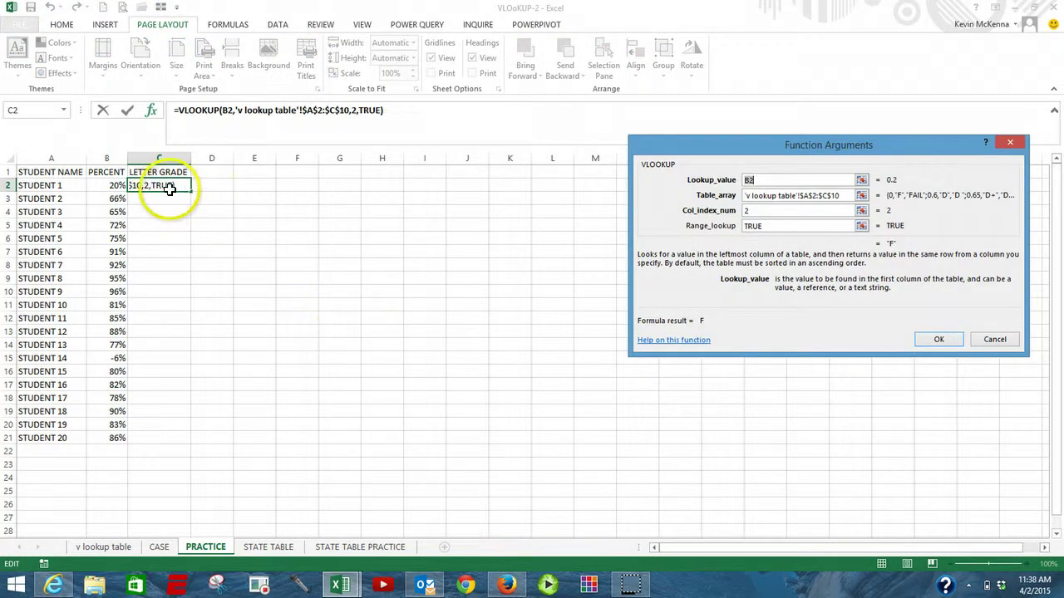
left_click(752, 227)
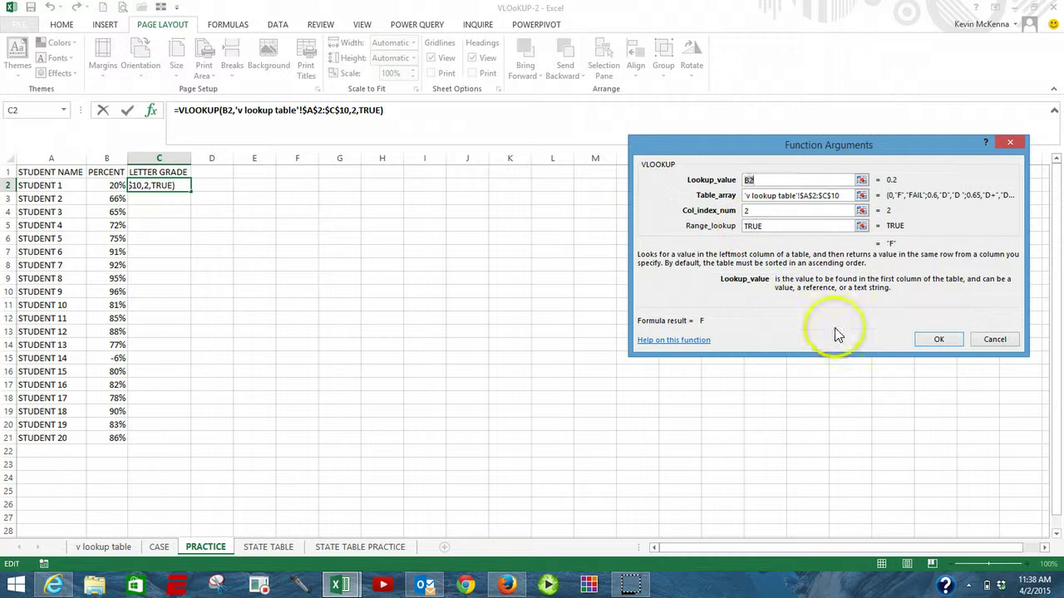
left_click(938, 341)
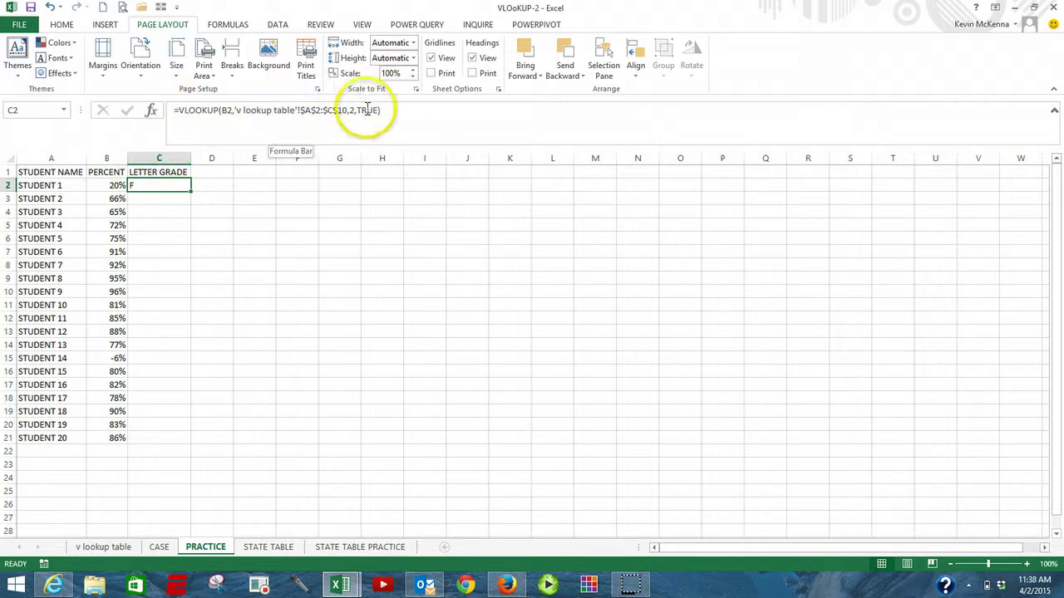
- Change the Range_lookup argument of the VLOOKUP in C2 to 1 and fill the formula down to C21
left_click(152, 115)
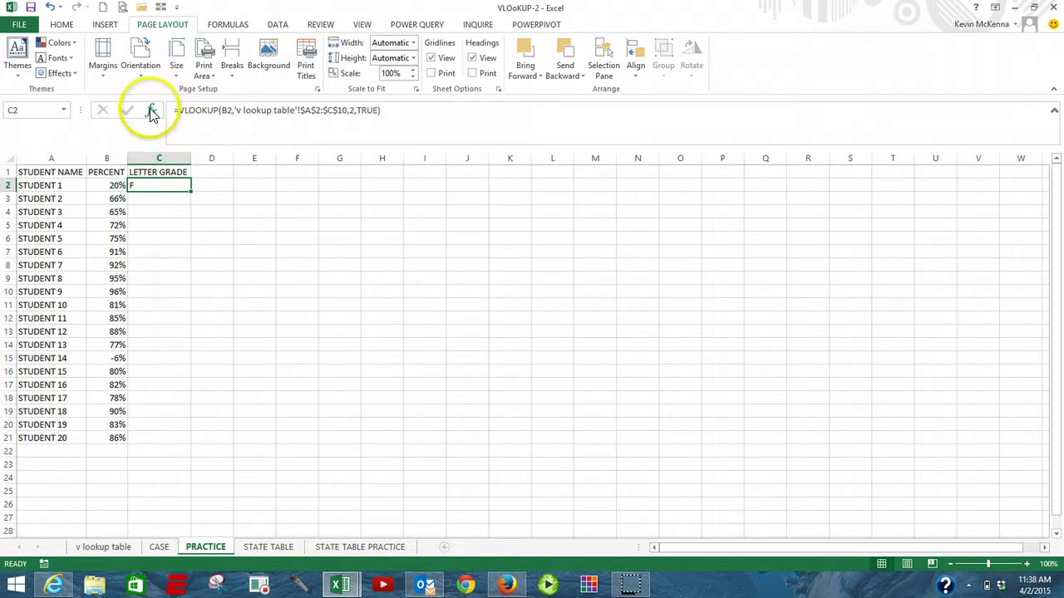
left_click(152, 115)
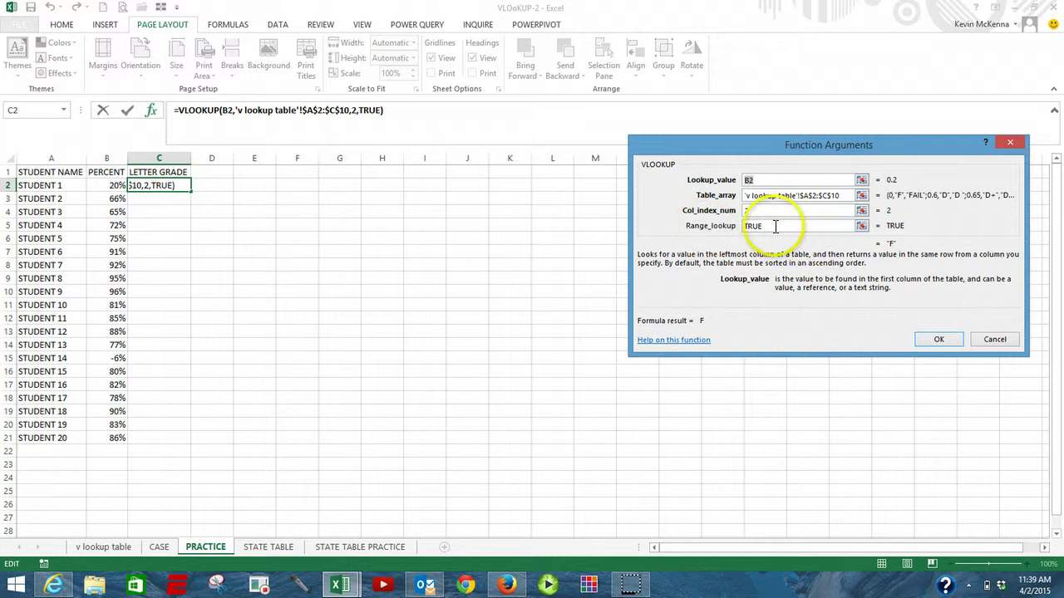
left_click(766, 230)
left_click_drag(766, 229, 731, 234)
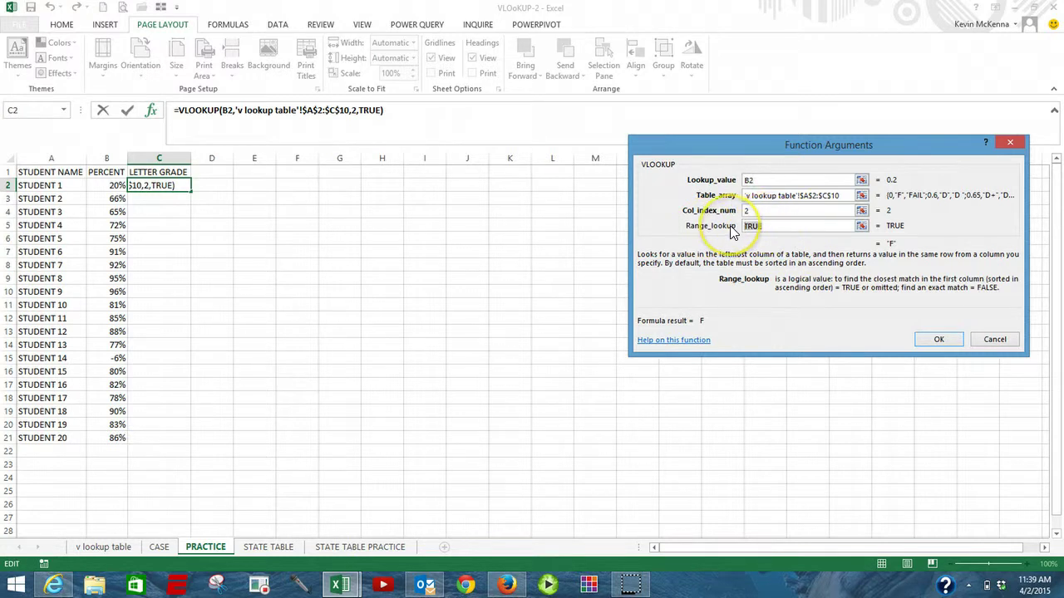
type("1")
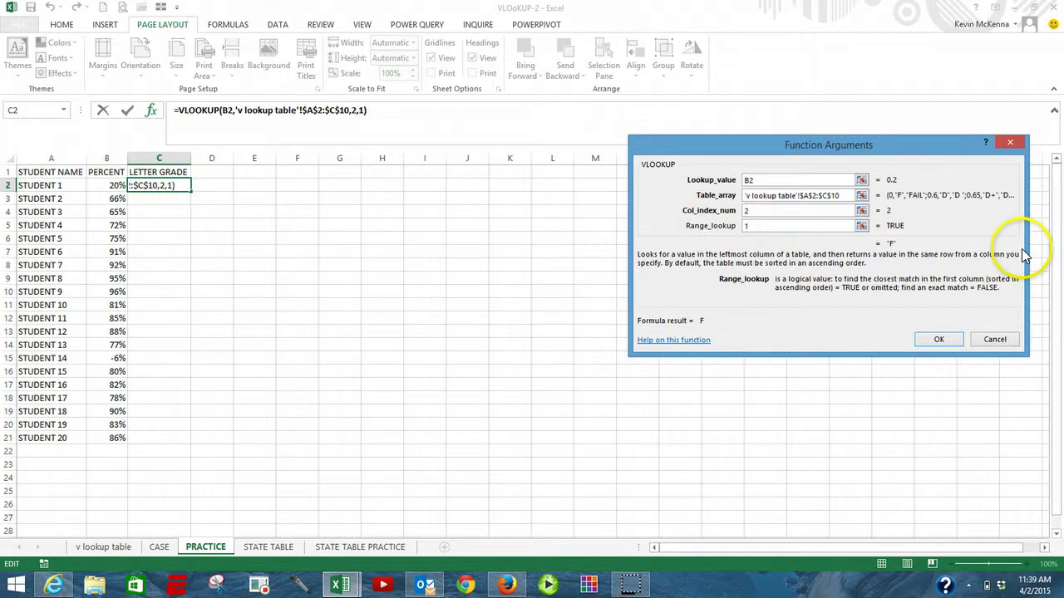
left_click(939, 341)
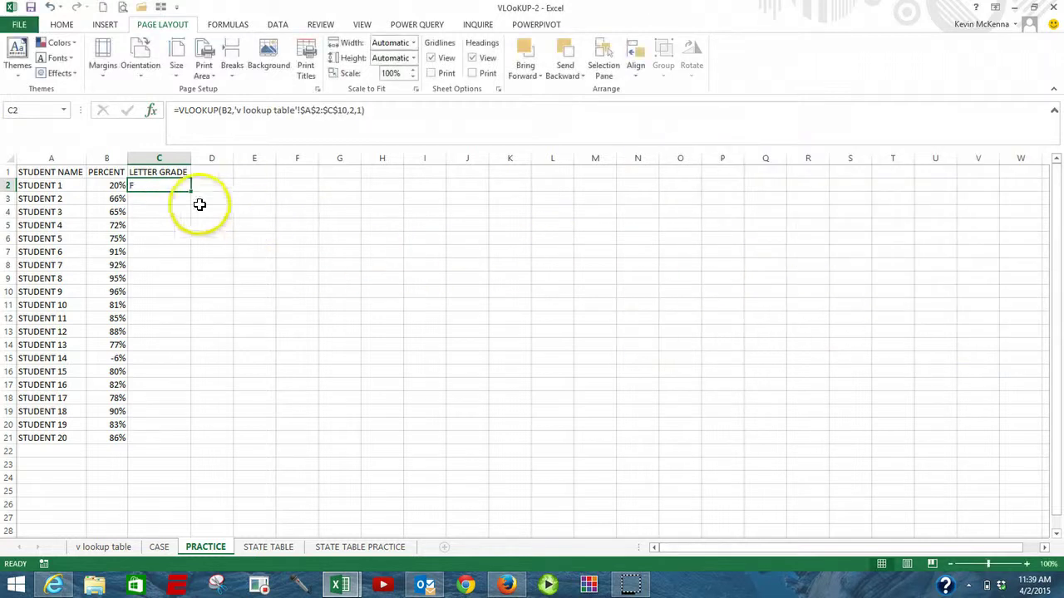
mouse_move(192, 191)
left_mouse_down()
mouse_move(193, 310)
mouse_move(174, 447)
left_mouse_up()
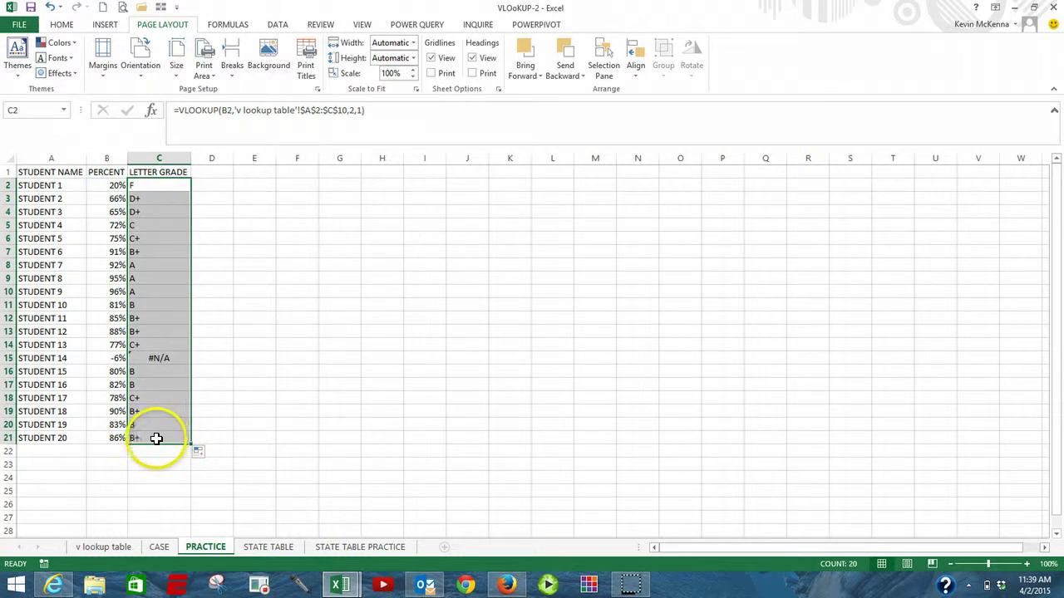
- Inspect the copied VLOOKUP formulas in C21 and C15, checking their lookup cells and the table reference
left_click(156, 438)
double_click(153, 438)
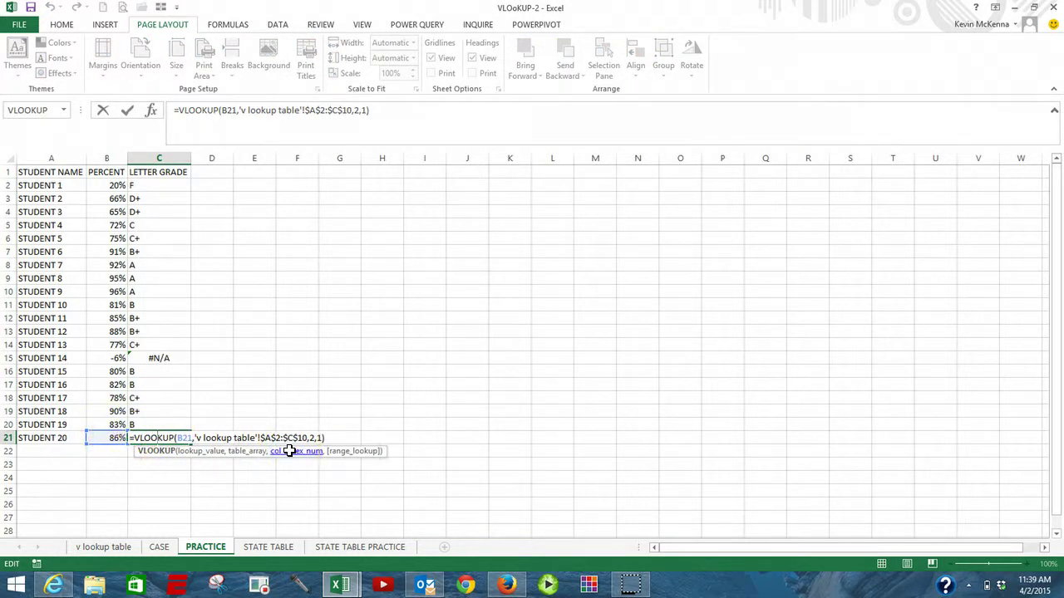
key("Escape")
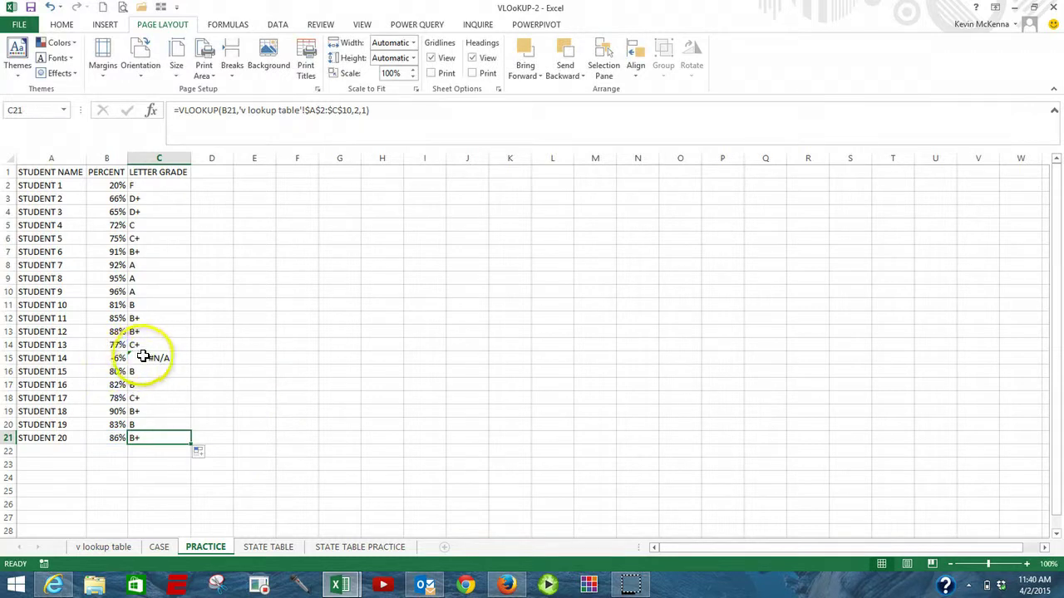
left_click(147, 357)
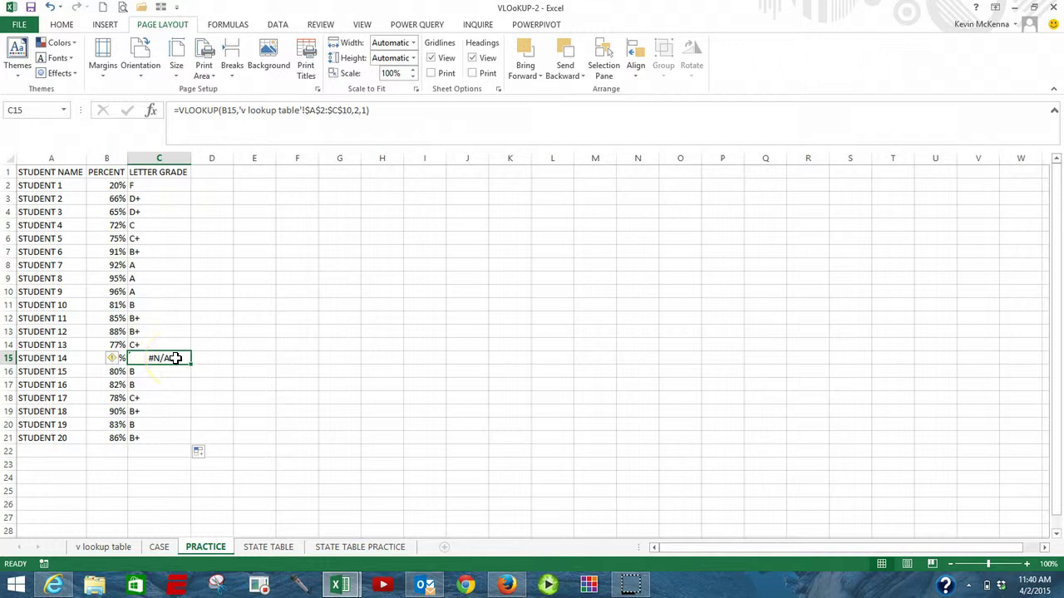
double_click(175, 357)
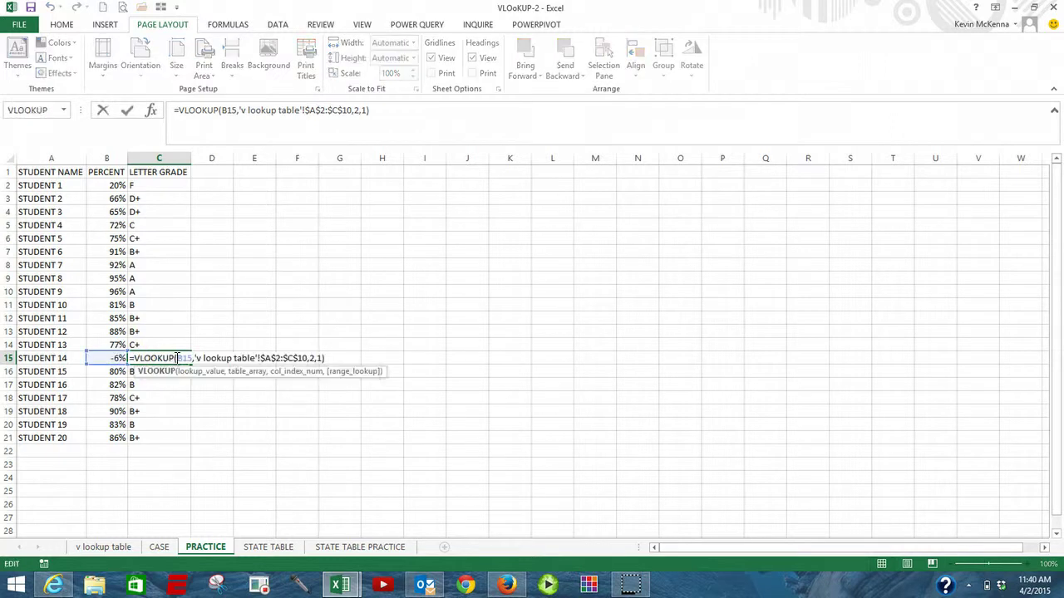
left_click(176, 357)
key("Escape")
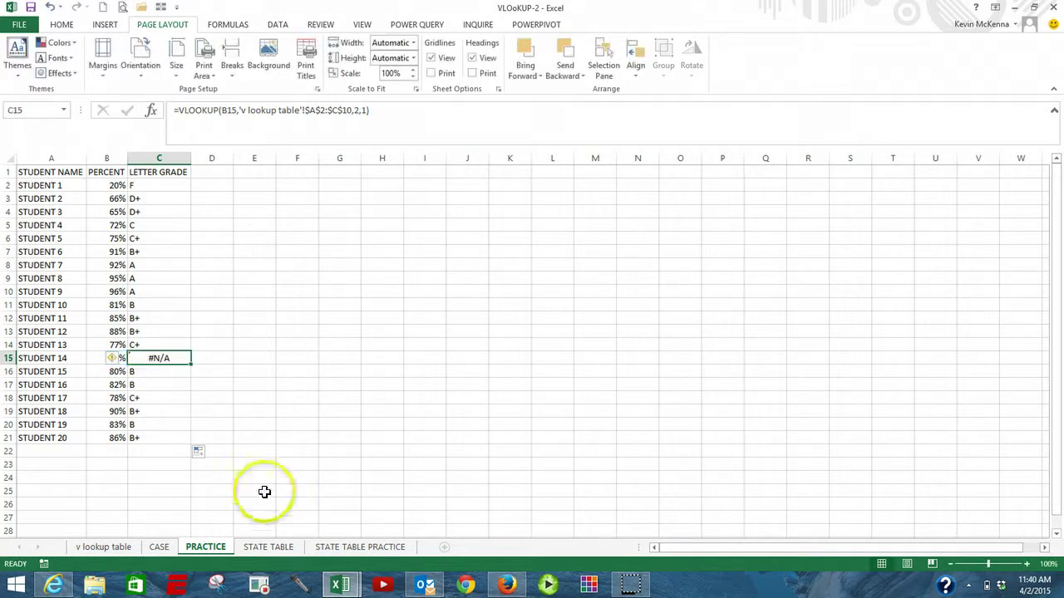
left_click(111, 548)
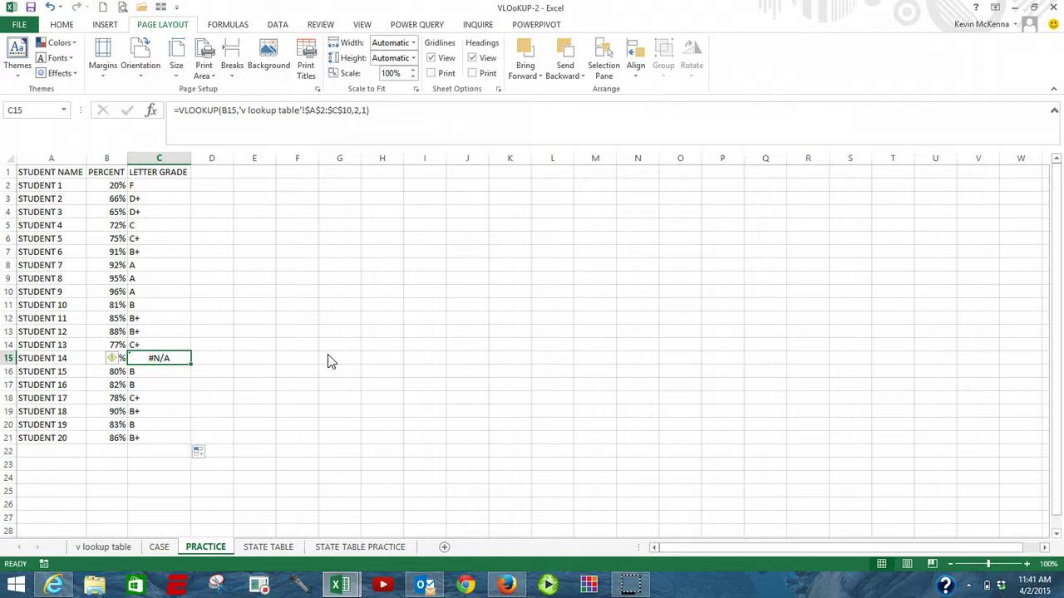
- Delete the VLOOKUP formulas from C2:C21 in the LETTER GRADE column of the PRACTICE sheet
left_click(144, 186)
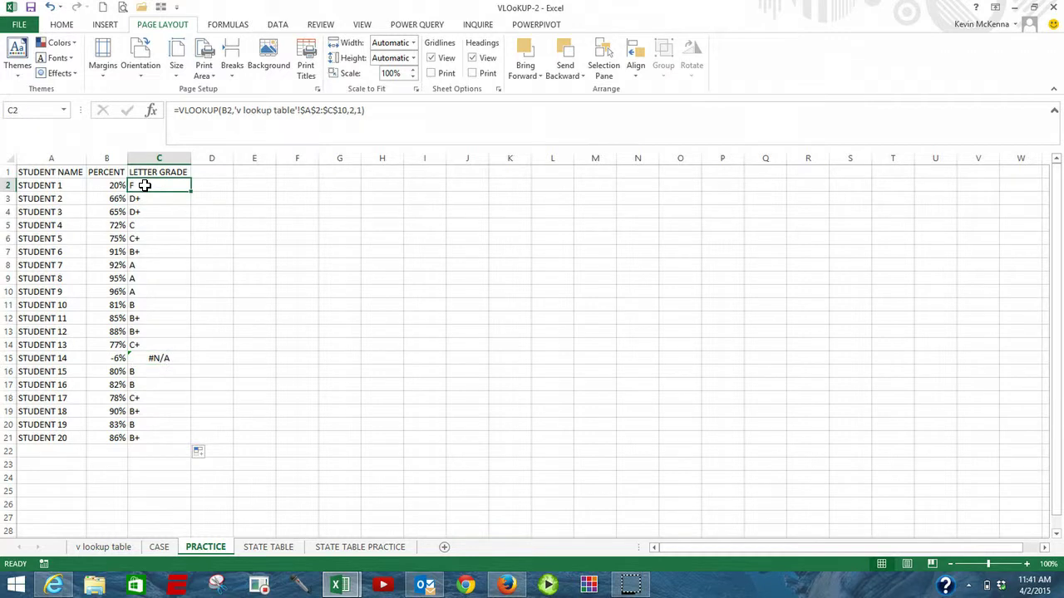
left_click_drag(145, 185, 134, 432)
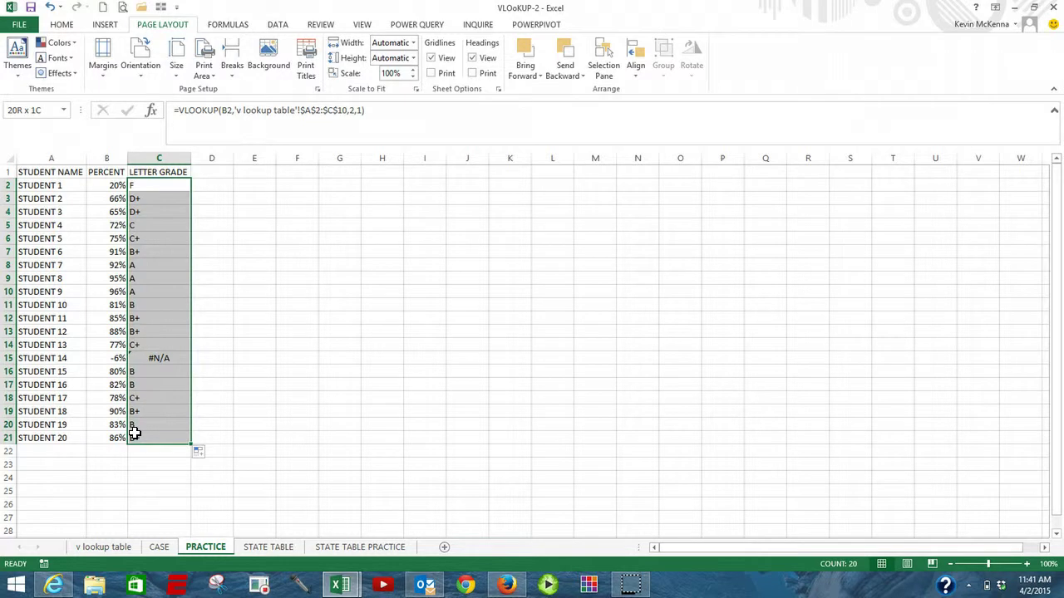
left_click_drag(134, 433, 135, 433)
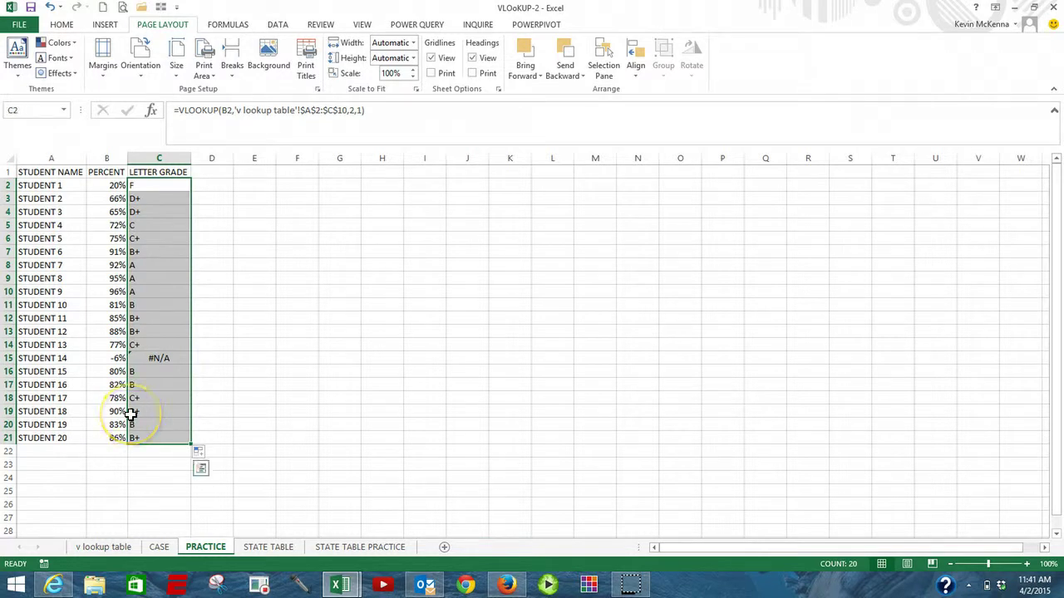
key("Delete")
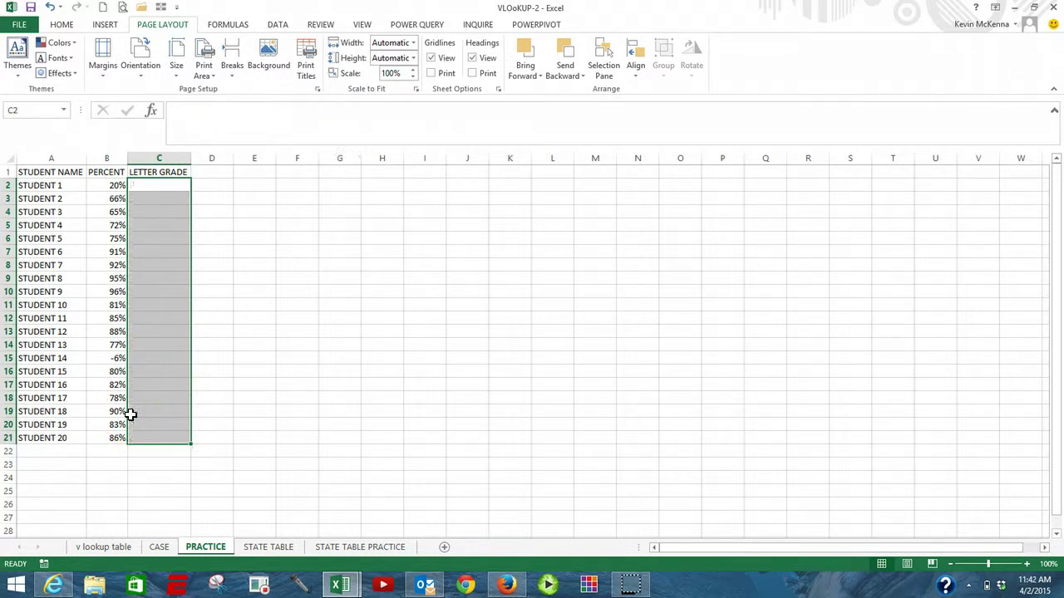
left_click(147, 184)
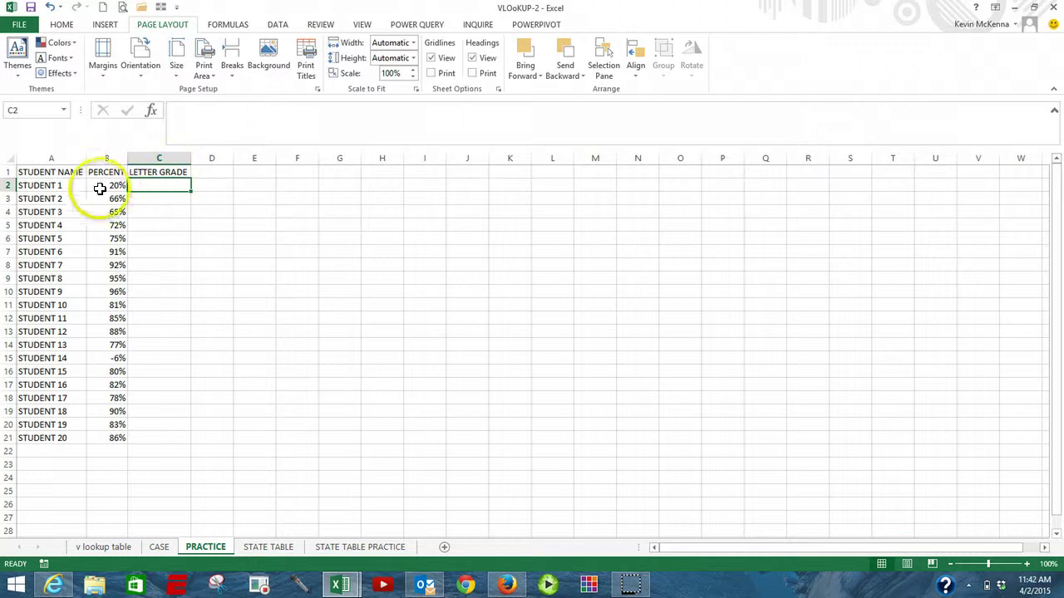
left_click(115, 184)
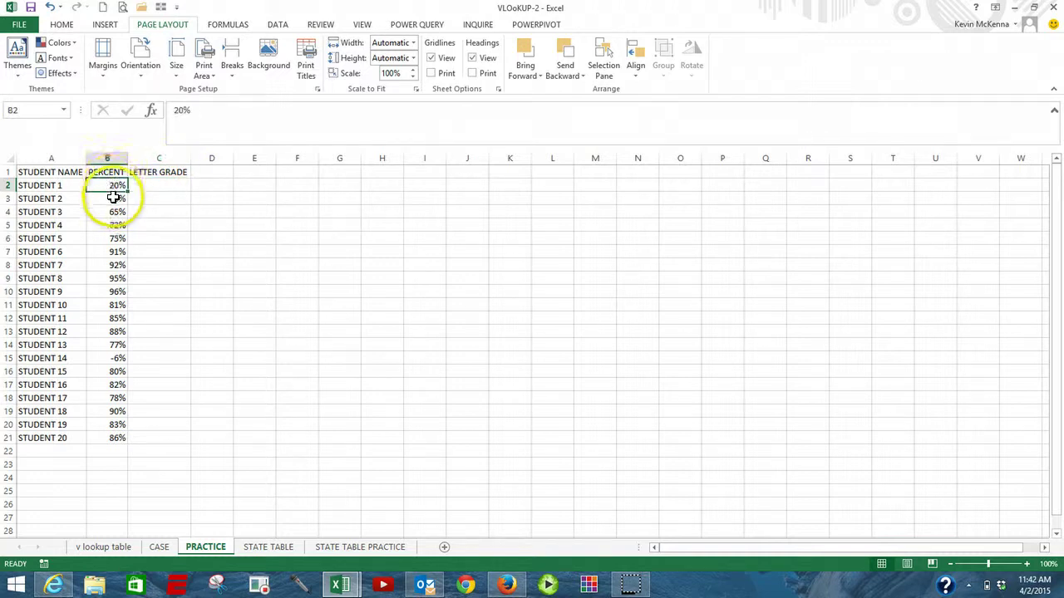
left_click(159, 187)
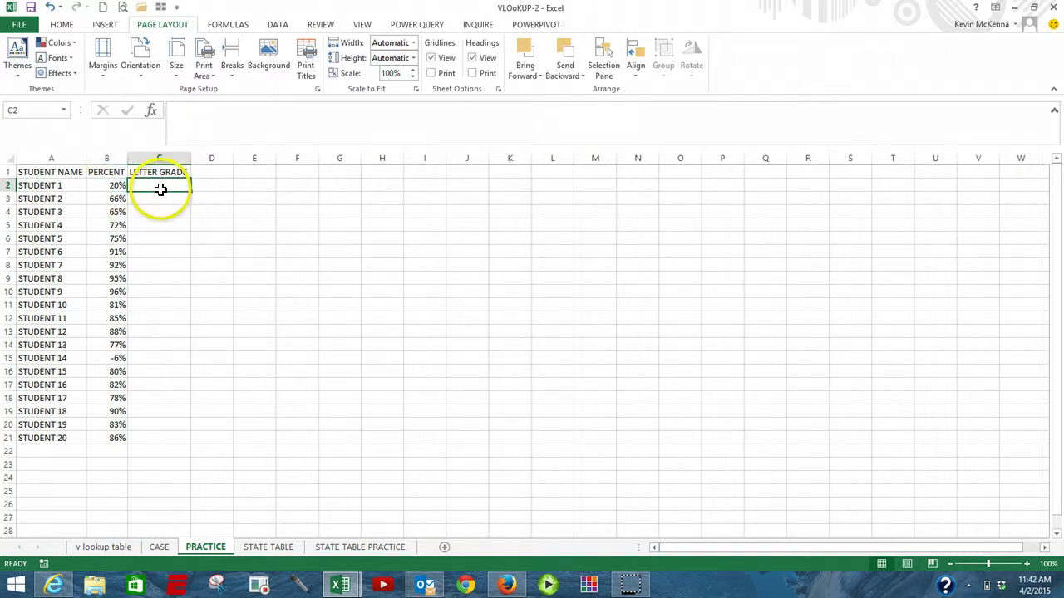
- Define the range A2:C10 on the v lookup table sheet as a named range called grades
left_click(96, 548)
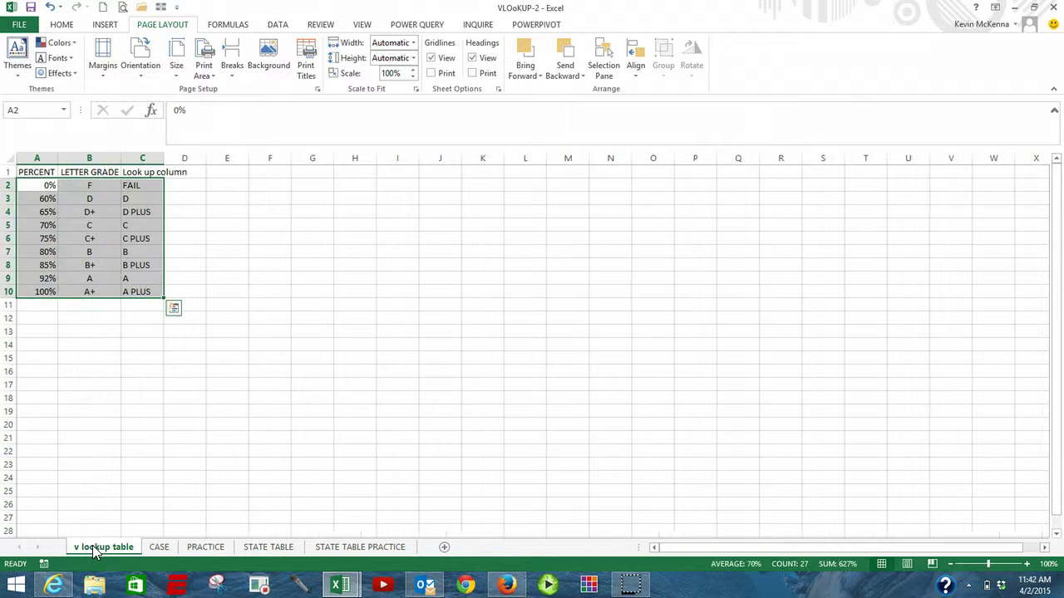
left_click(103, 249)
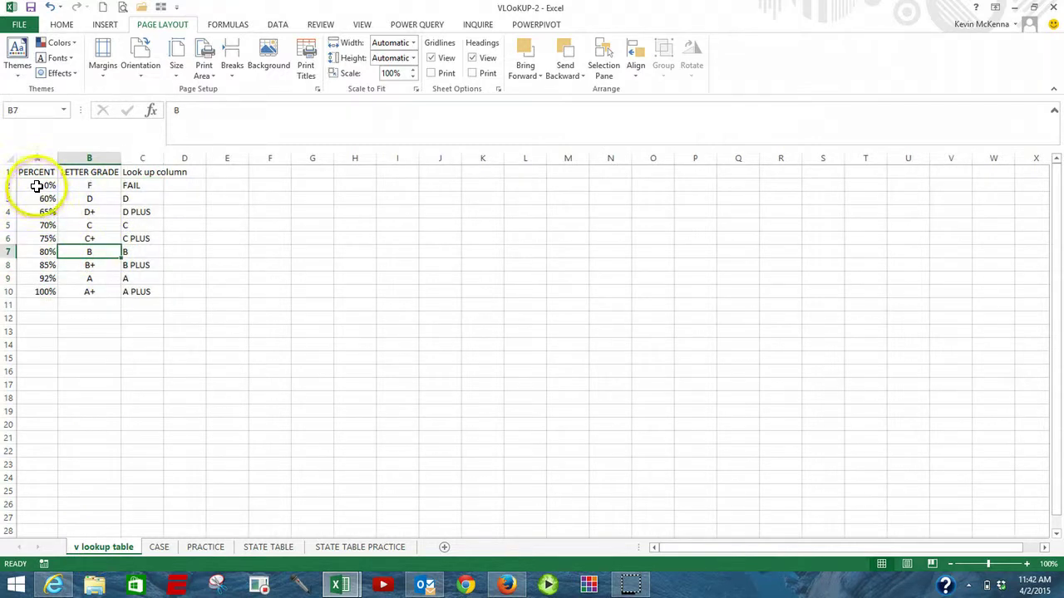
left_click_drag(36, 186, 150, 293)
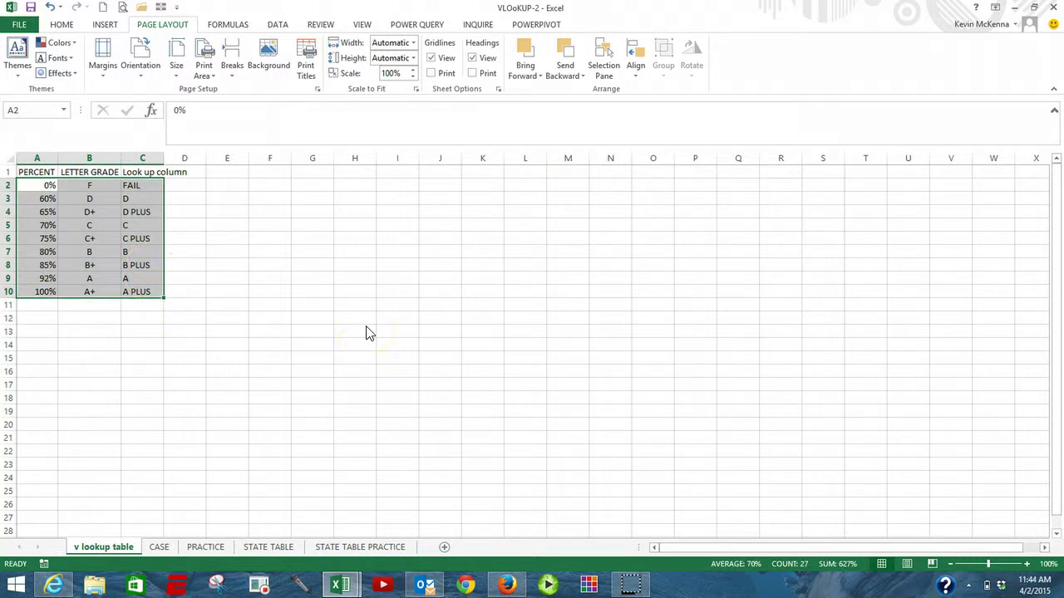
key("alt")
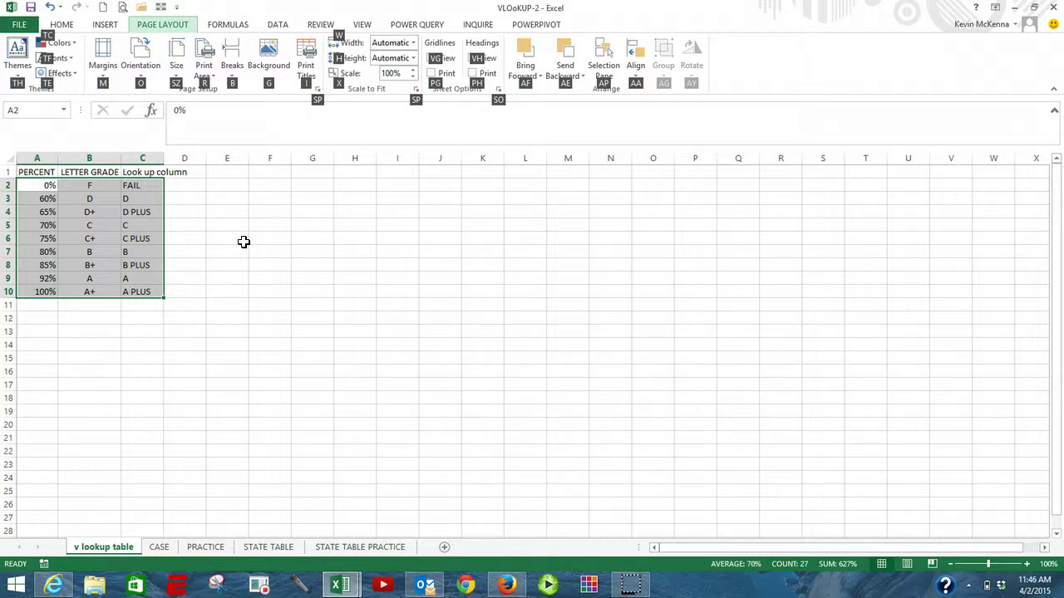
key("alt")
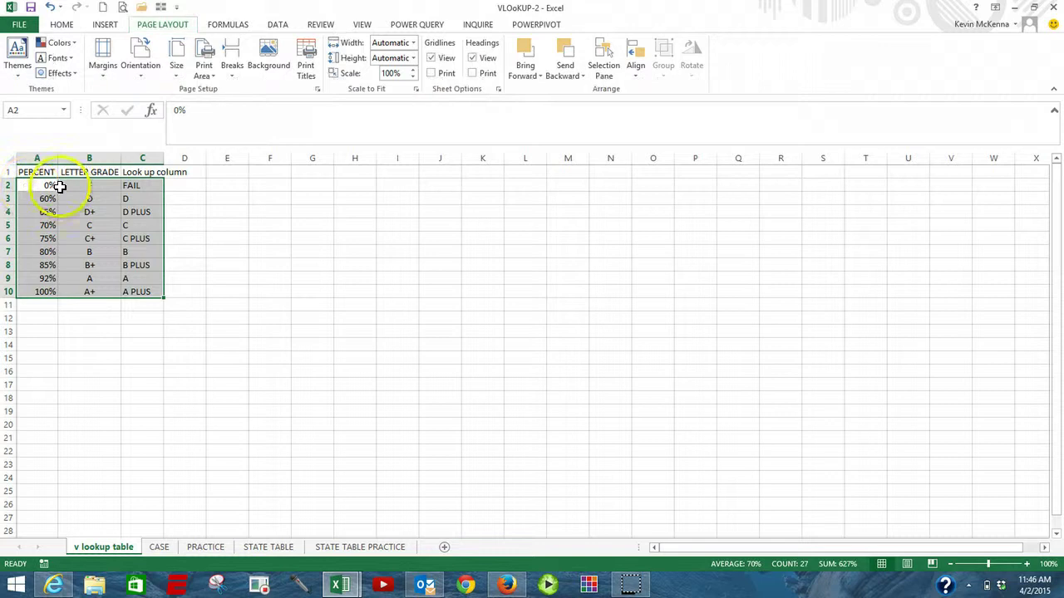
left_click_drag(60, 187, 145, 291)
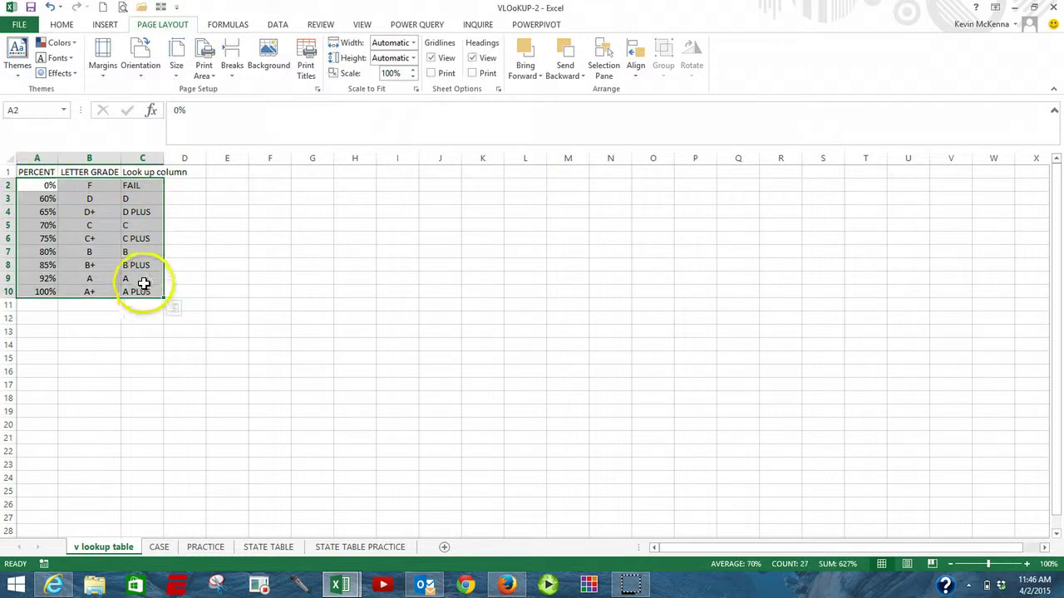
left_click(37, 110)
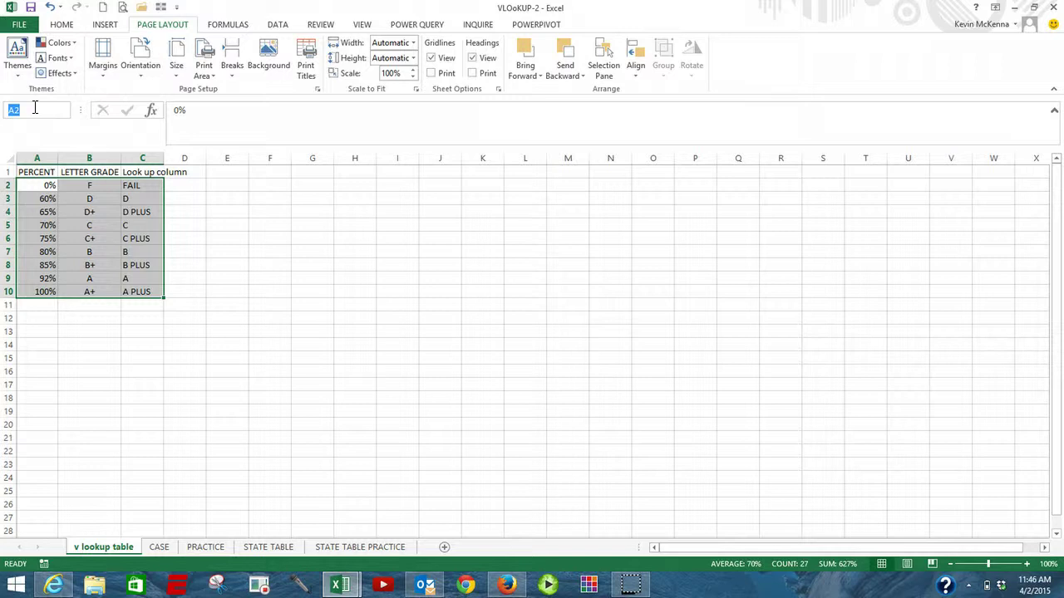
type("grades")
left_click(25, 108)
left_click(49, 113)
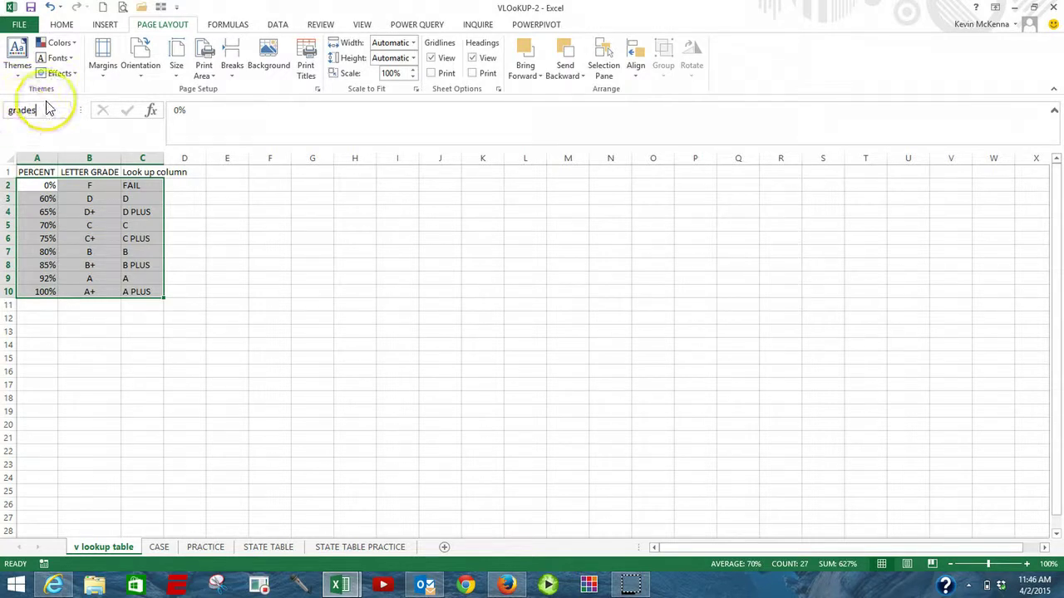
key("Return")
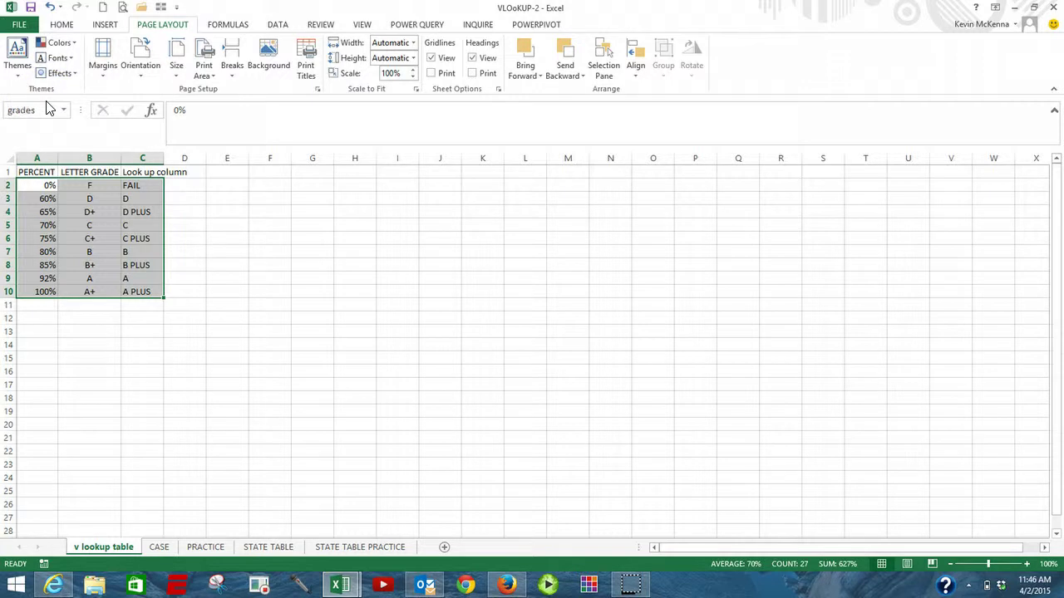
- Check the grades named range on the v lookup table sheet by deselecting the table and recalling it by name
left_click(186, 214)
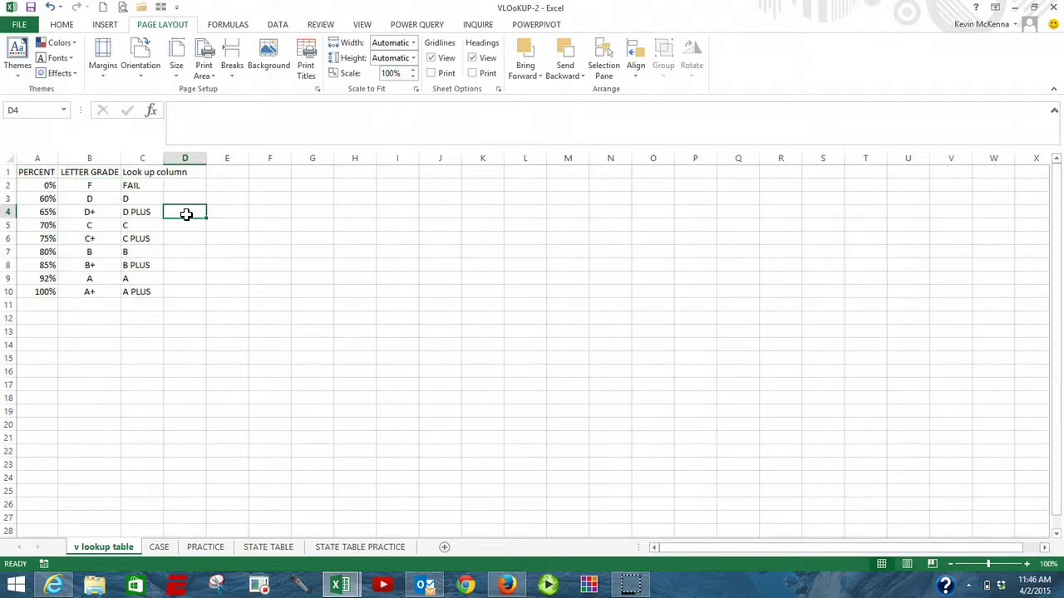
key("Right")
key("Right")
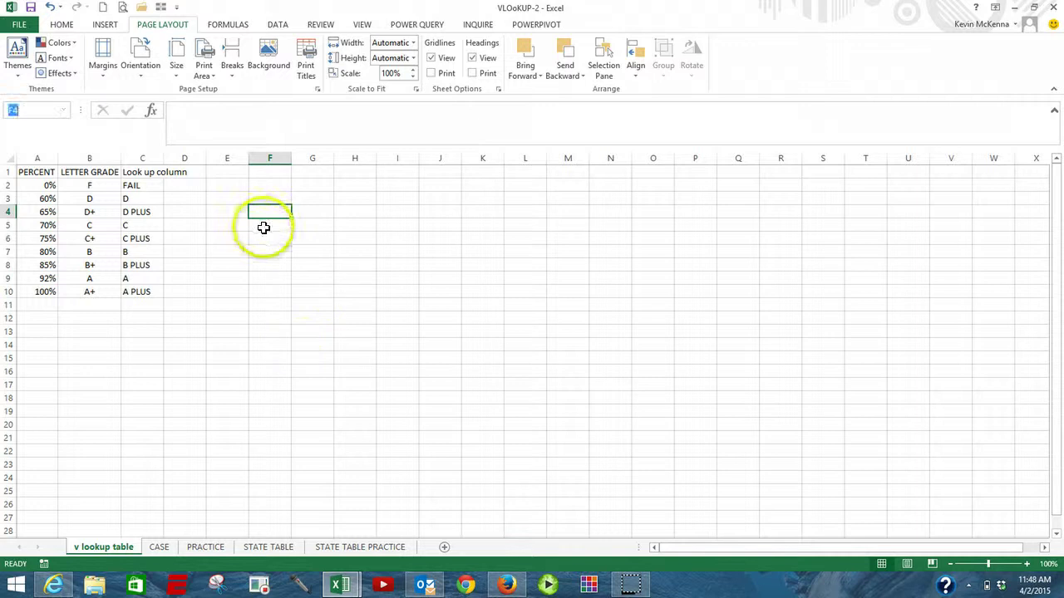
left_click(264, 228)
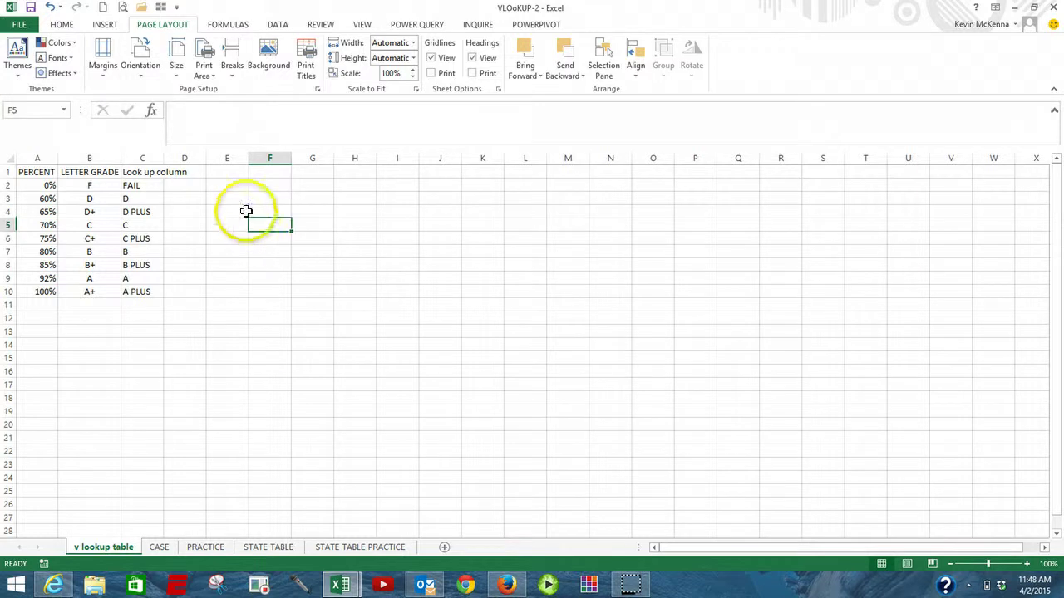
left_click(64, 111)
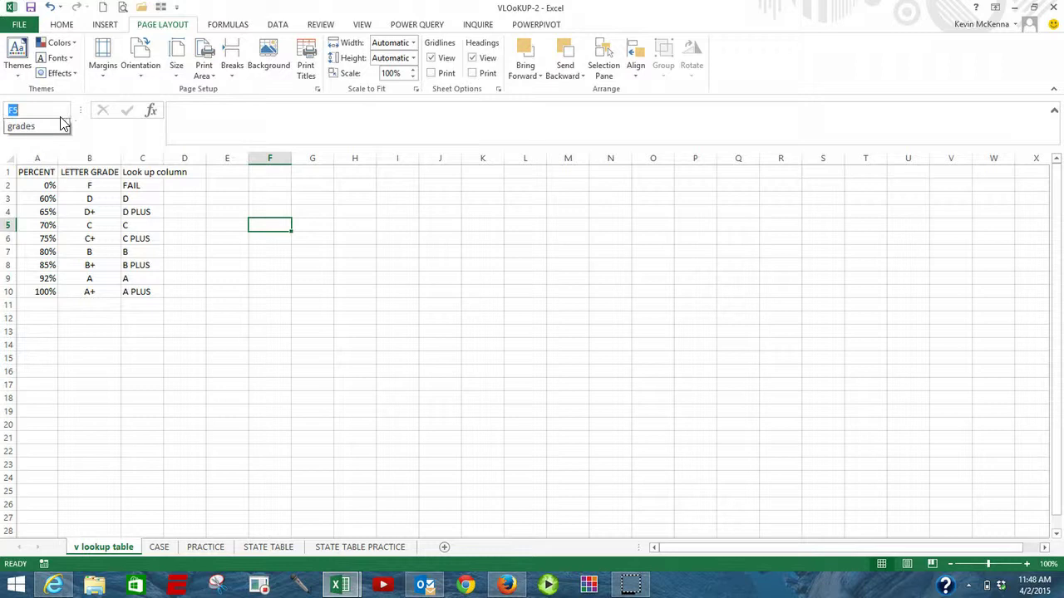
key("Escape")
left_click(53, 125)
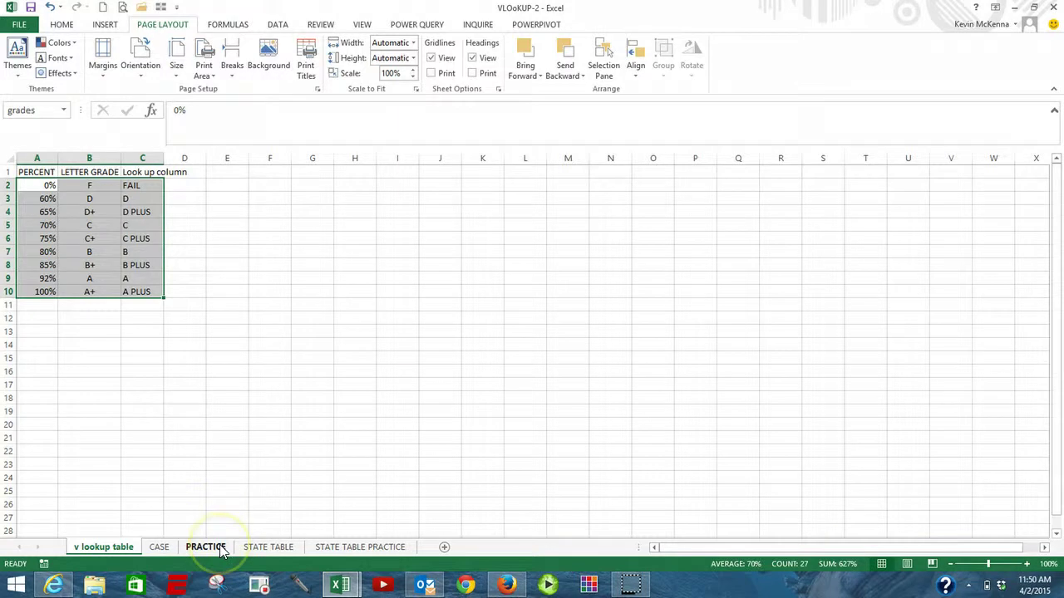
- Start a VLOOKUP function in C2 of the PRACTICE sheet with B2 as the Lookup_value
left_click(221, 549)
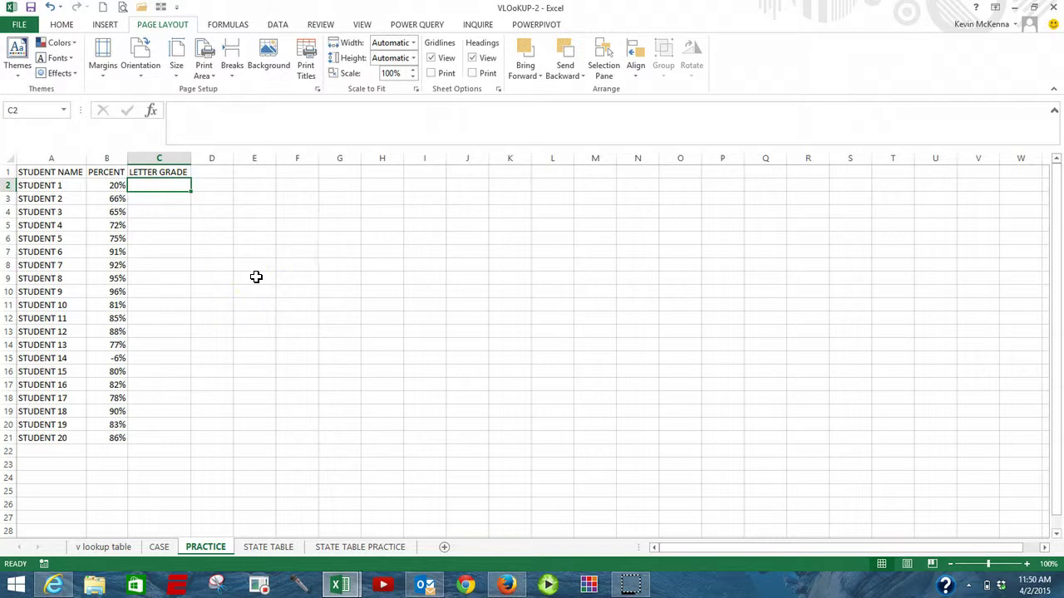
left_click(152, 112)
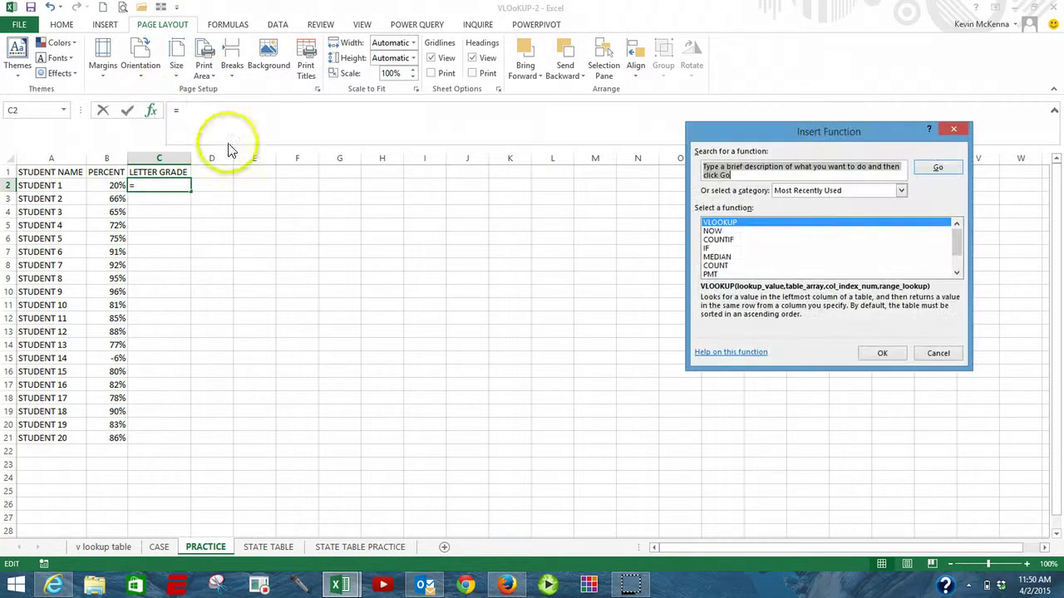
left_click(756, 226)
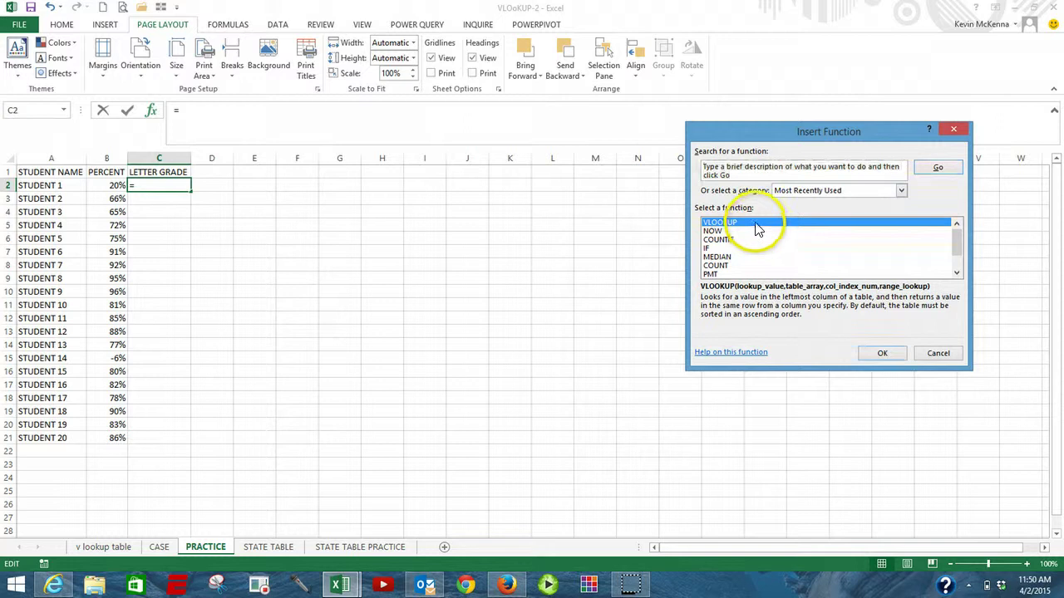
double_click(756, 225)
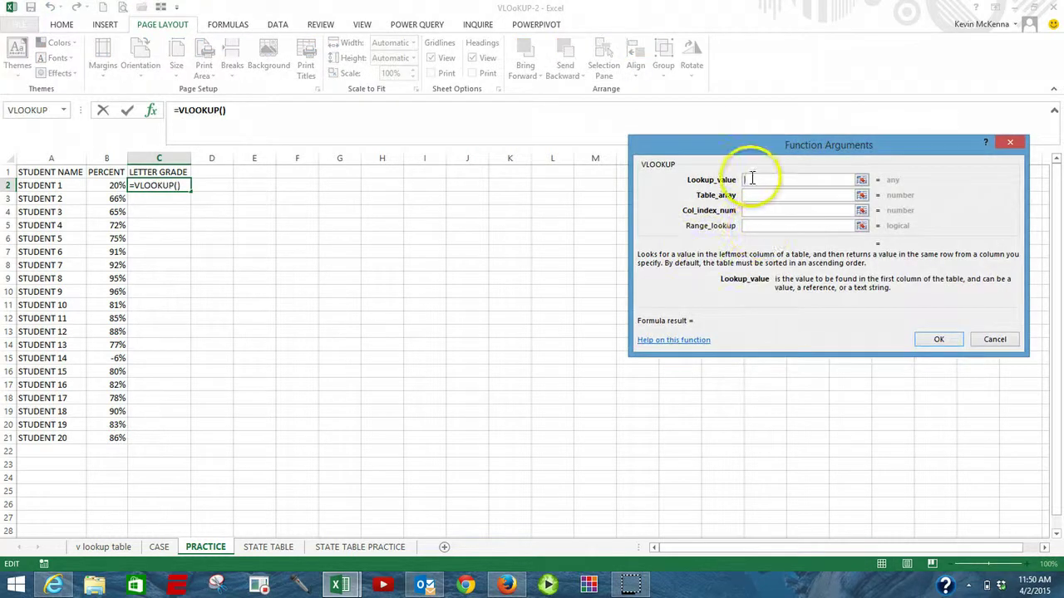
left_click(109, 184)
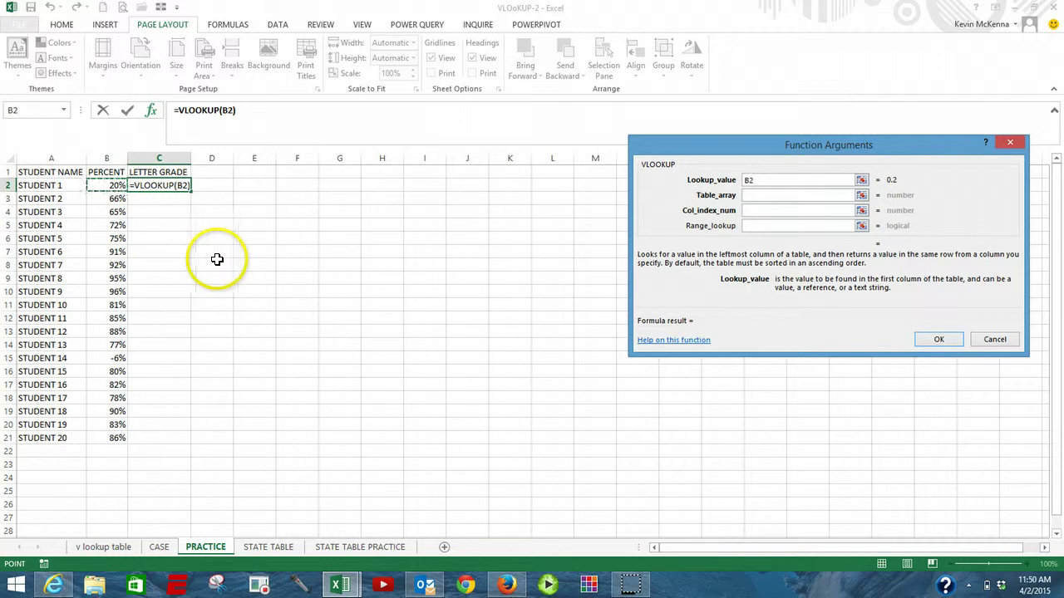
- Set the Table_array argument to the named range grades, picked from the list of defined names
left_click(757, 194)
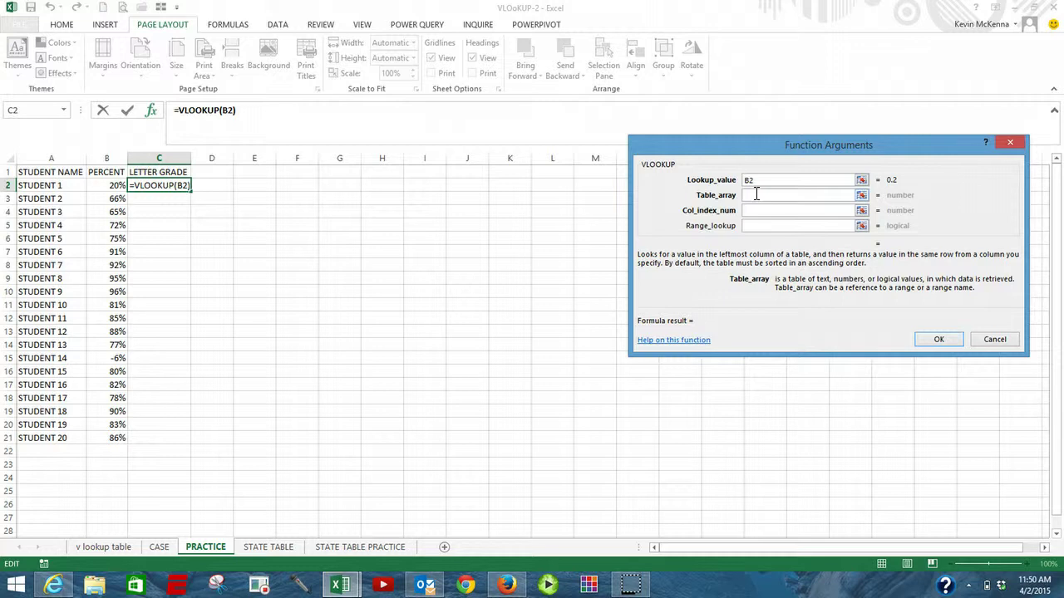
key("F3")
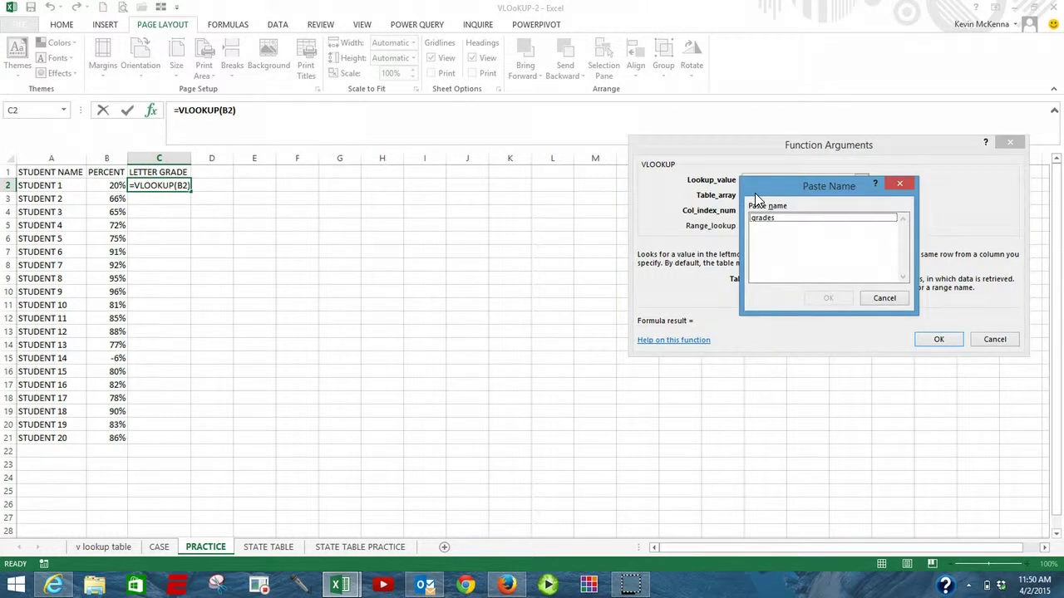
left_click(771, 219)
left_click(771, 218)
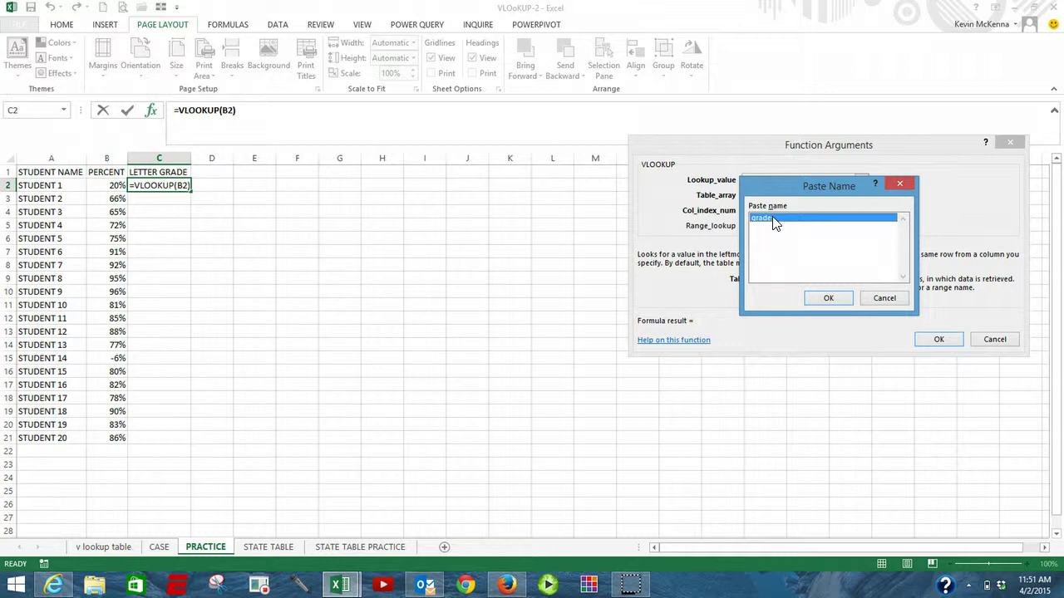
left_click(776, 221)
left_click(819, 298)
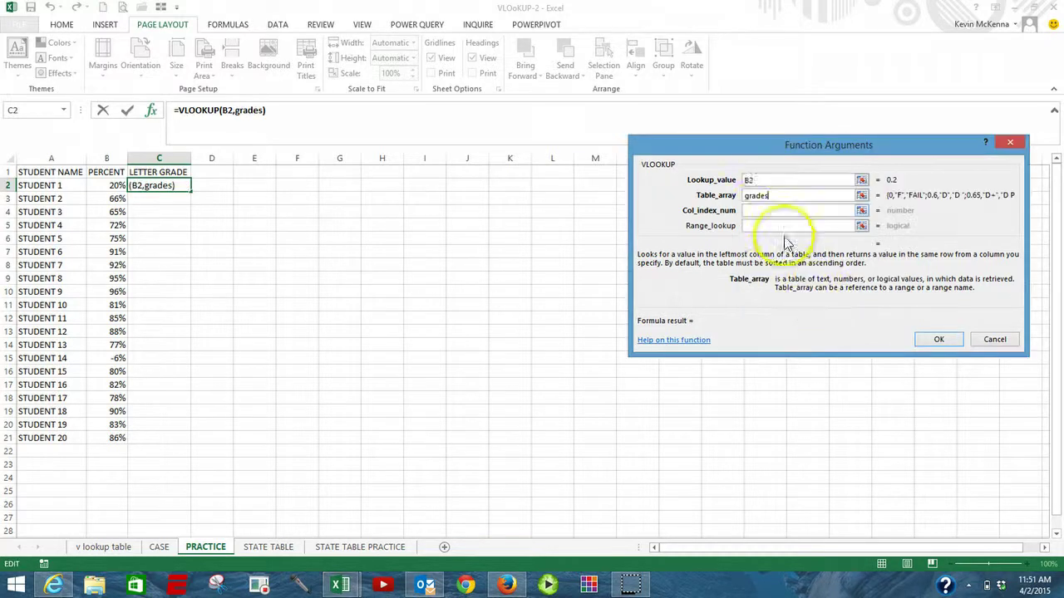
- Complete the VLOOKUP with Col_index_num 2 and Range_lookup 1, and fill the formula down to C21
left_click(757, 213)
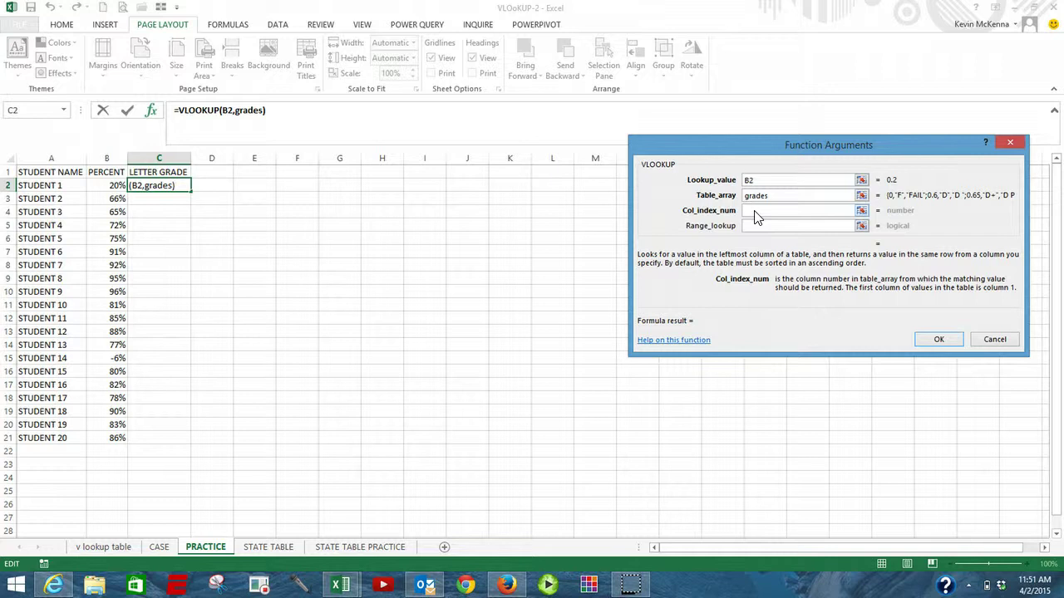
type("2")
left_click(758, 225)
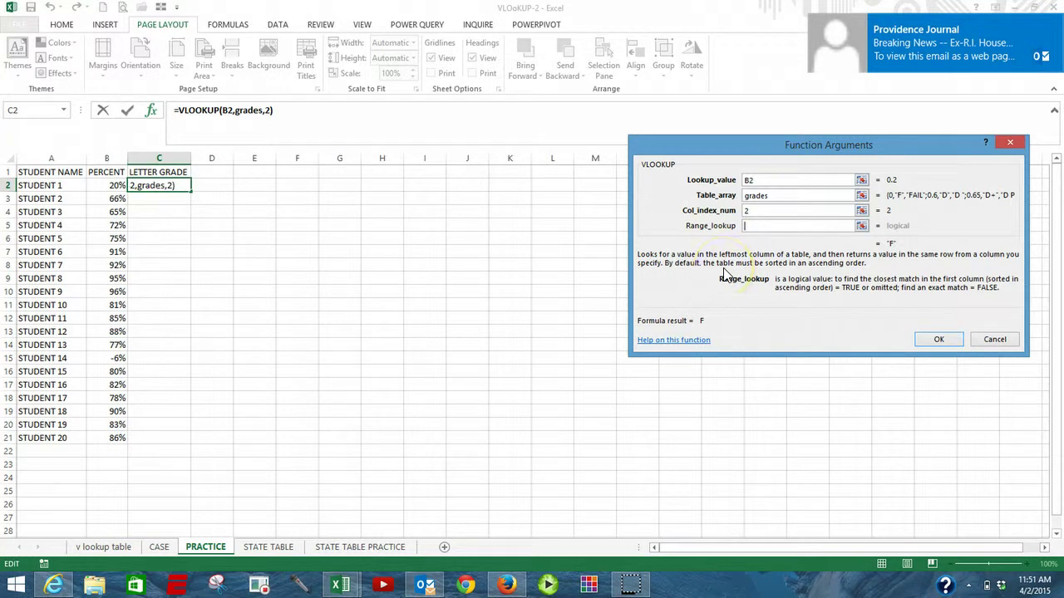
type("1")
left_click(954, 341)
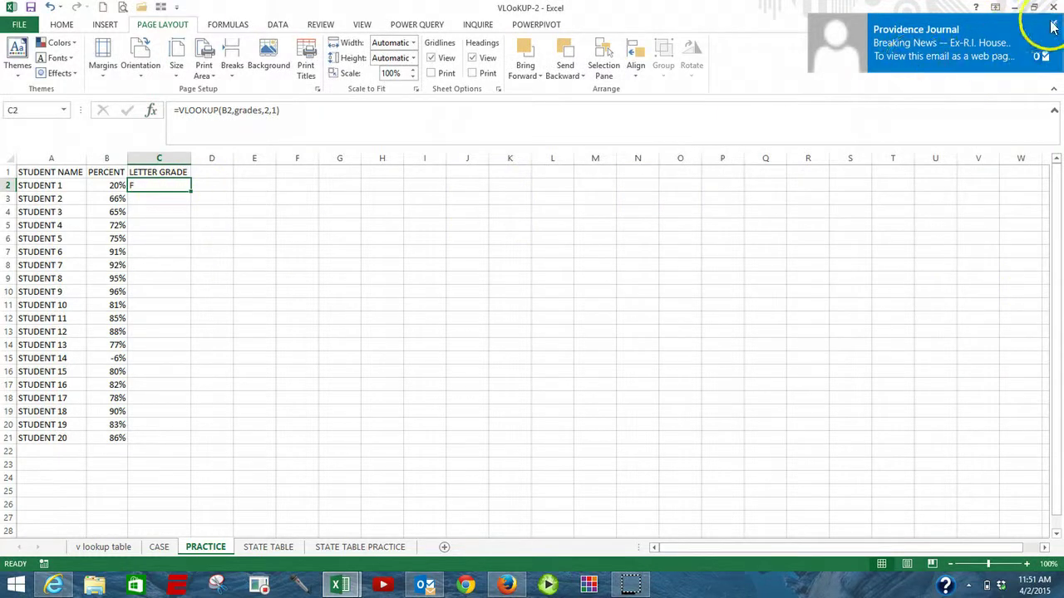
double_click(193, 192)
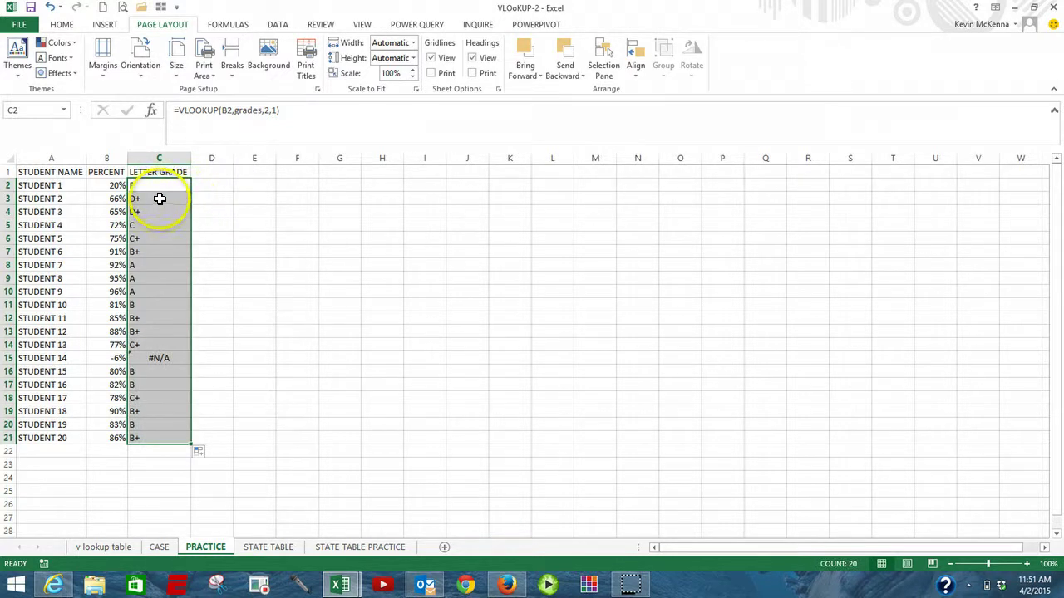
- Review the function arguments of the VLOOKUP in C2, checking its Table_array reference
left_click(161, 187)
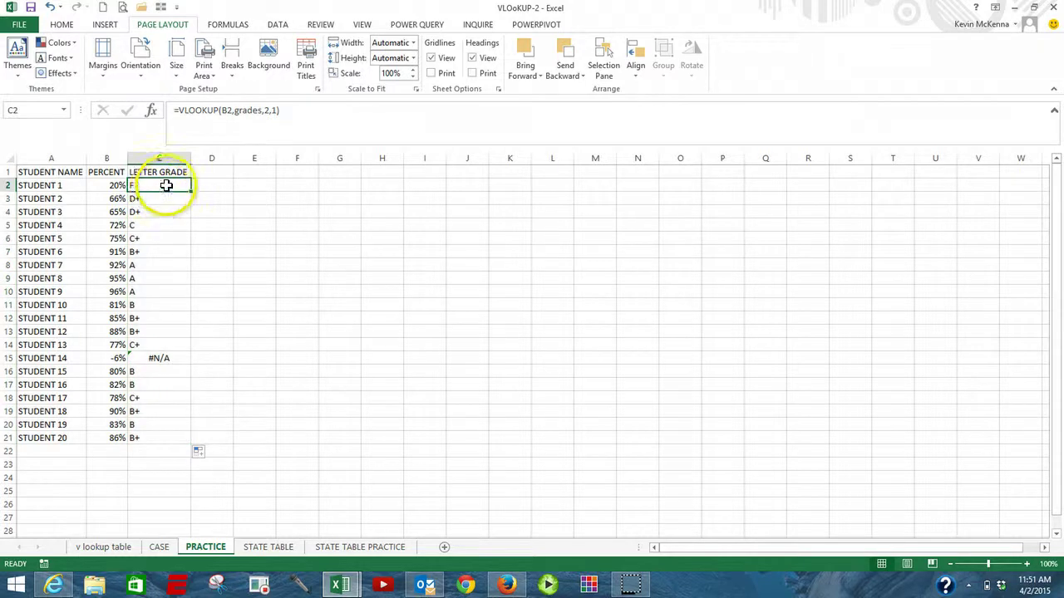
key("F2")
left_click(151, 110)
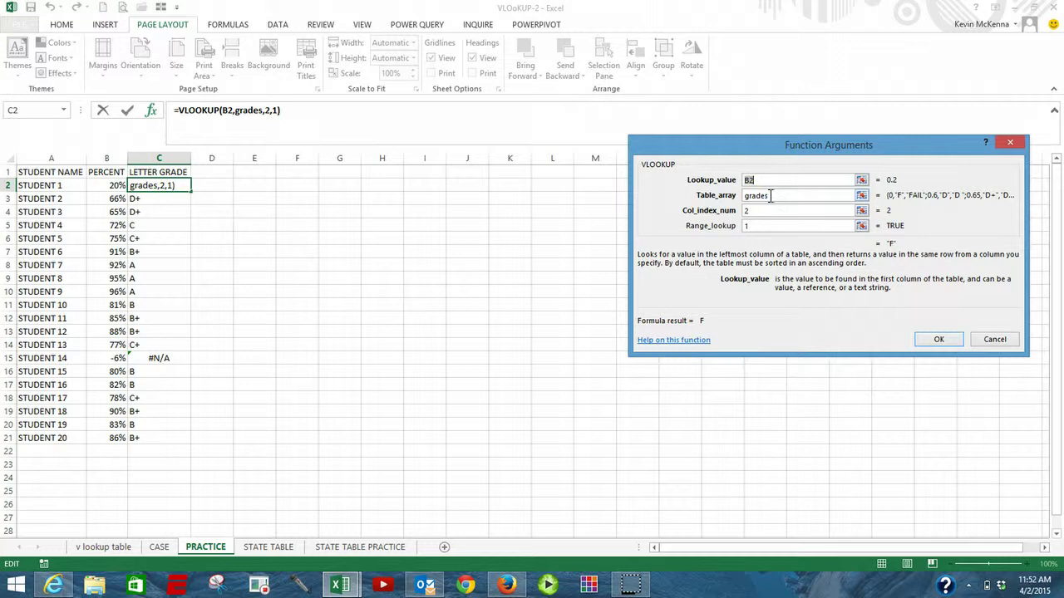
left_click(939, 340)
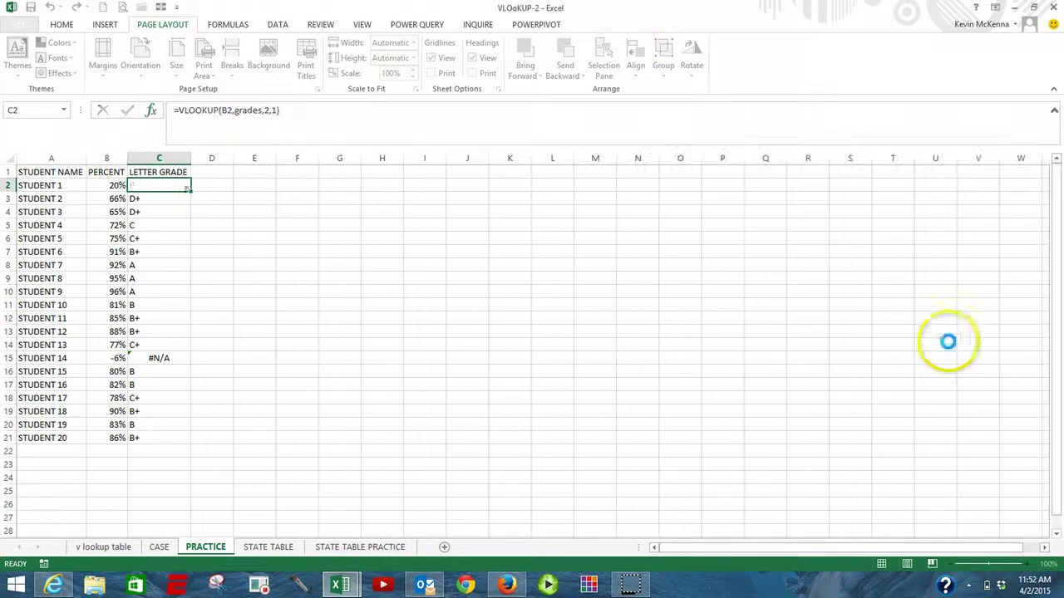